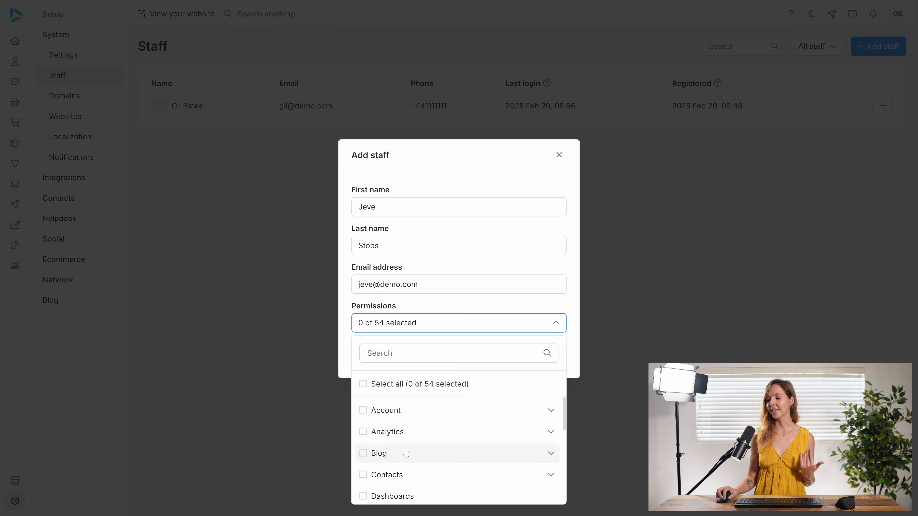
Grant the new staff member only the Sales permission under Orders and save the staff member.
scroll(406, 453, down, 3)
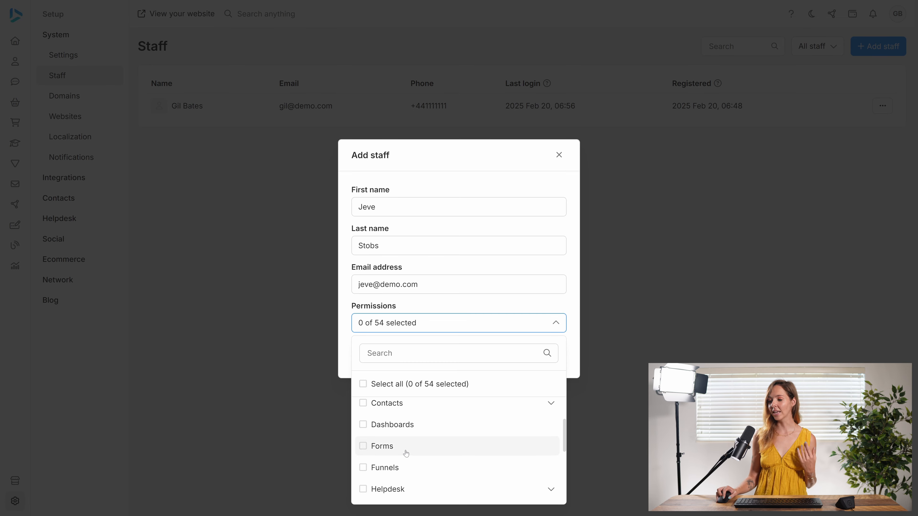
scroll(406, 454, down, 5)
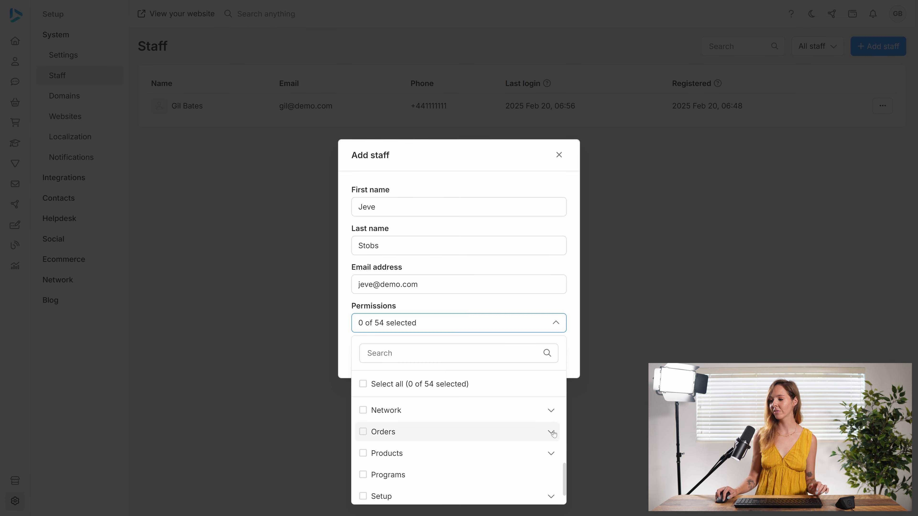
click(551, 433)
click(368, 492)
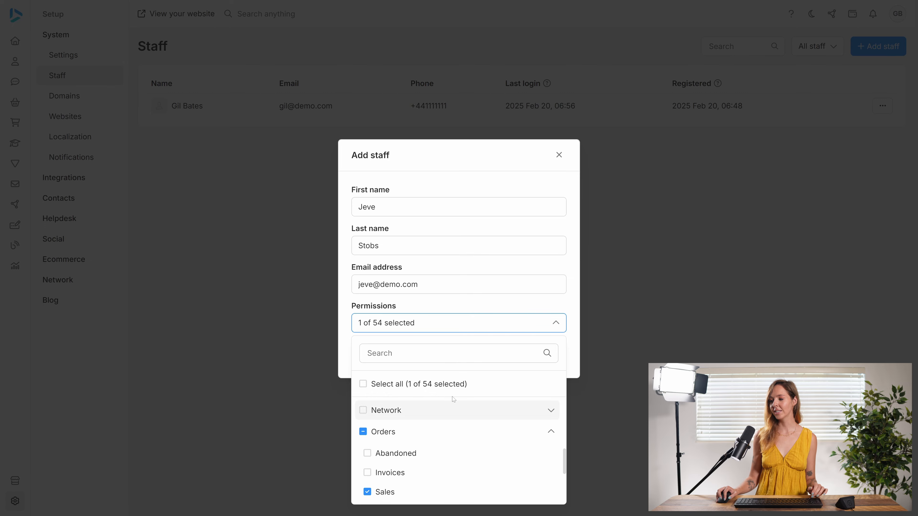
click(518, 324)
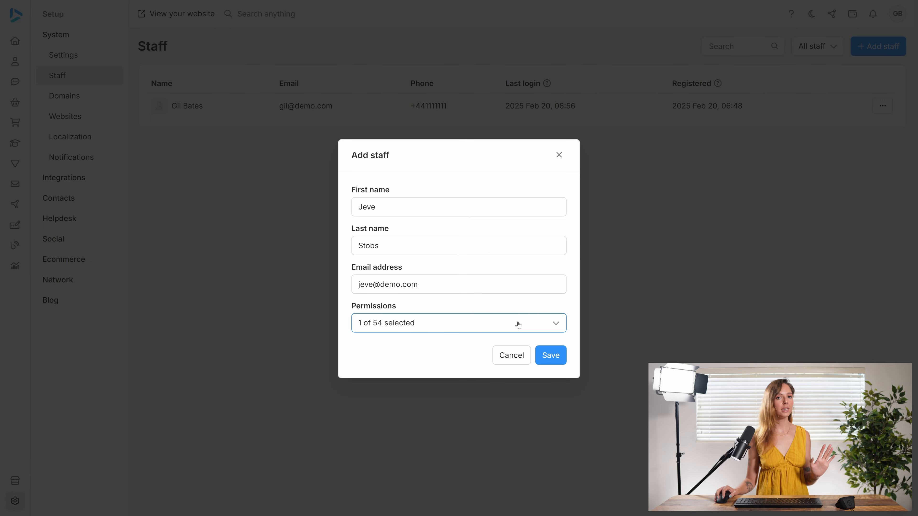
click(550, 355)
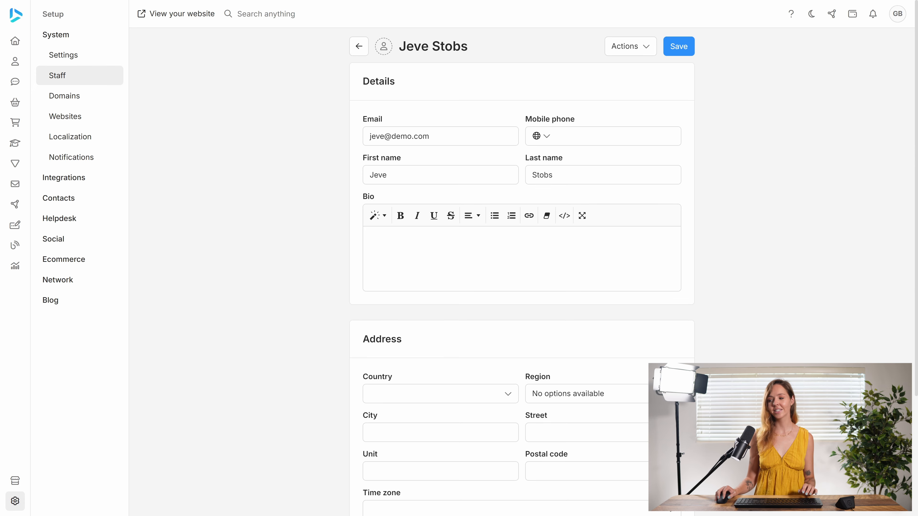
Reset the staff member's password, entering the new password and its confirmation.
scroll(544, 349, down, 4)
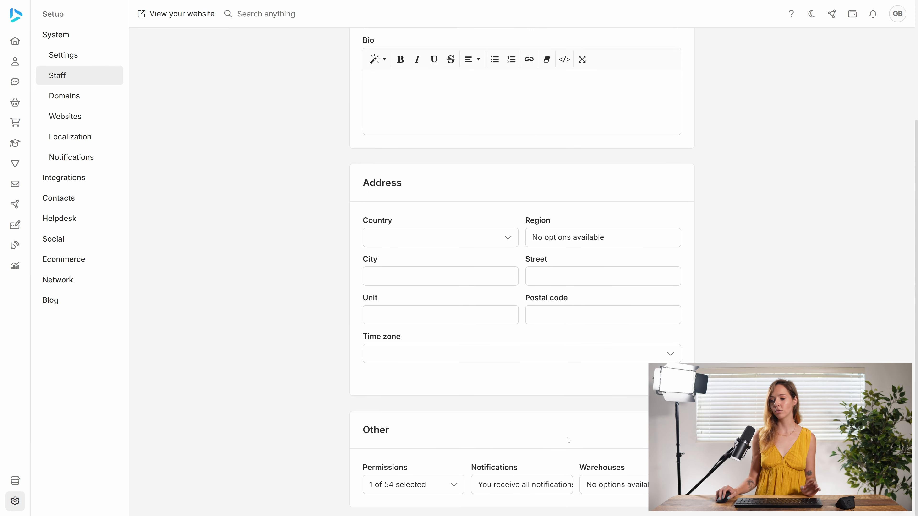
scroll(568, 440, up, 4)
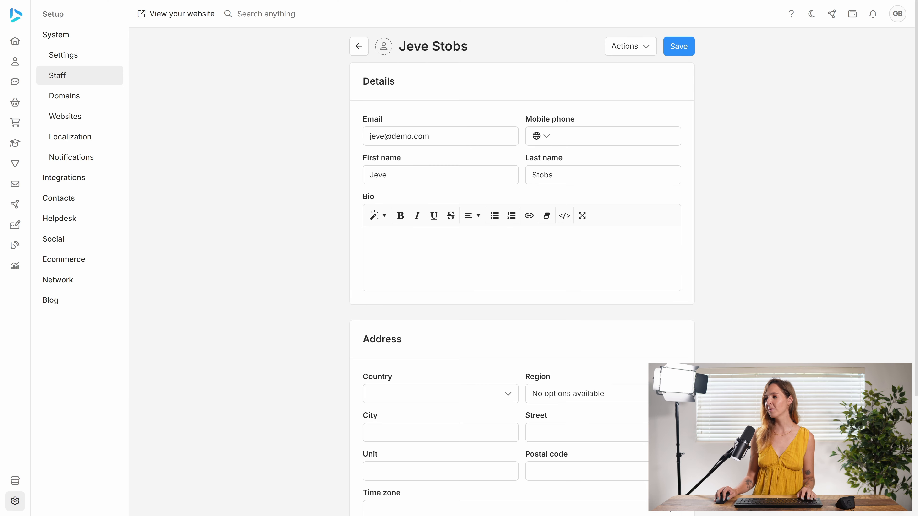
click(620, 50)
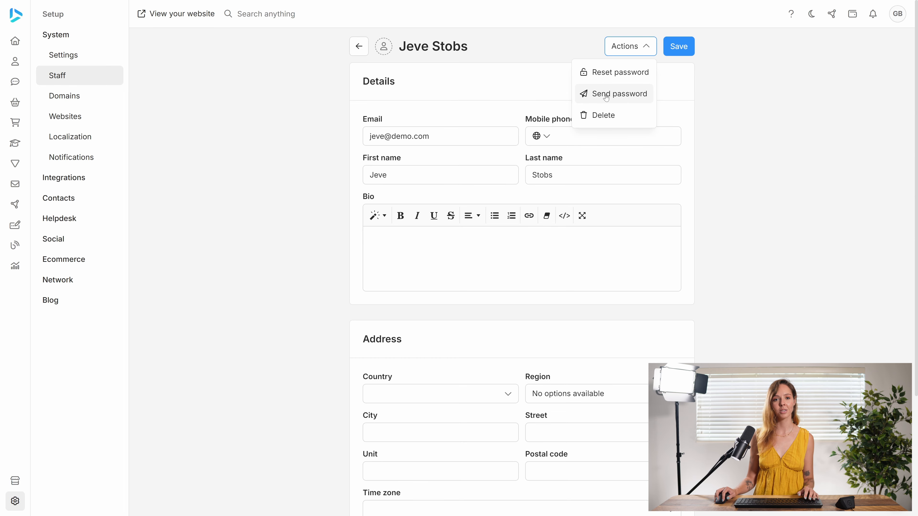
click(599, 73)
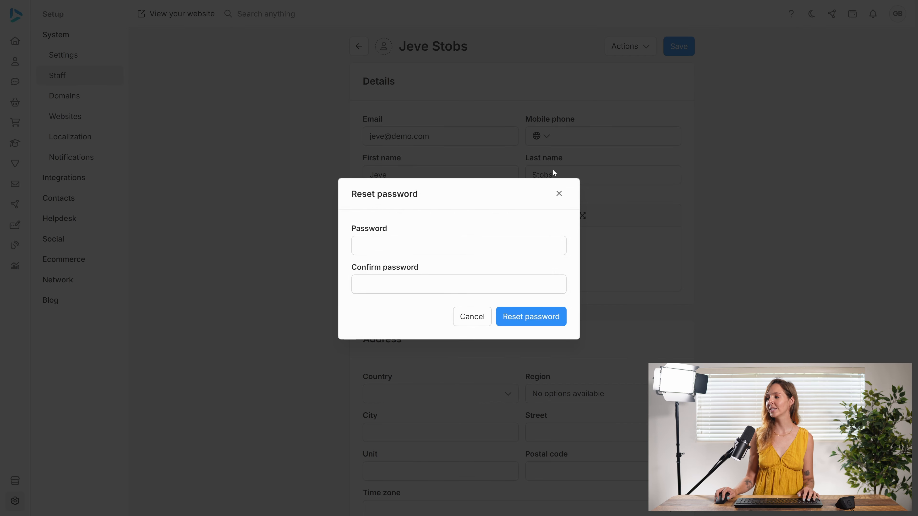
click(434, 239)
text(******)
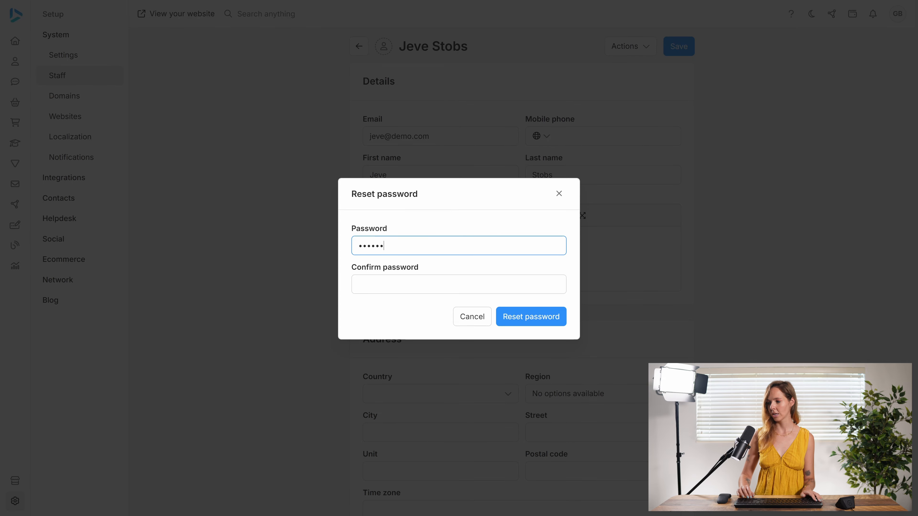
key(Tab)
text(******)
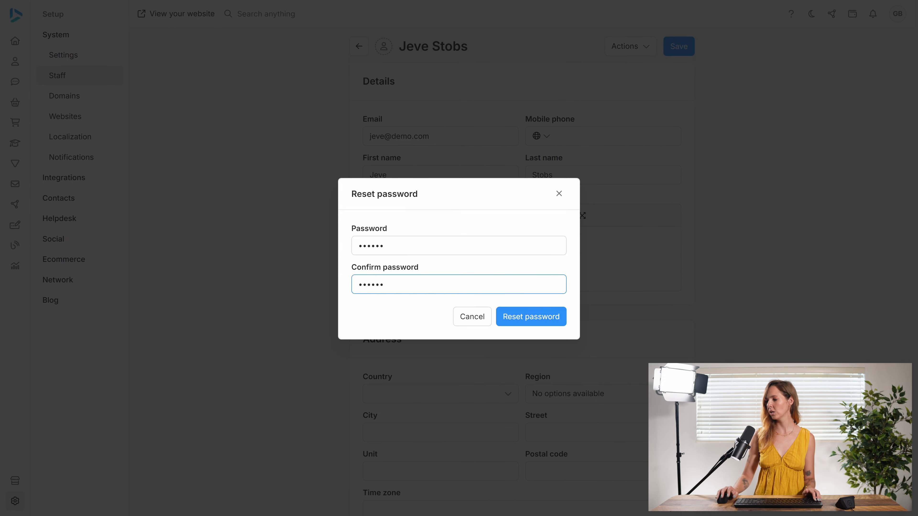
click(530, 316)
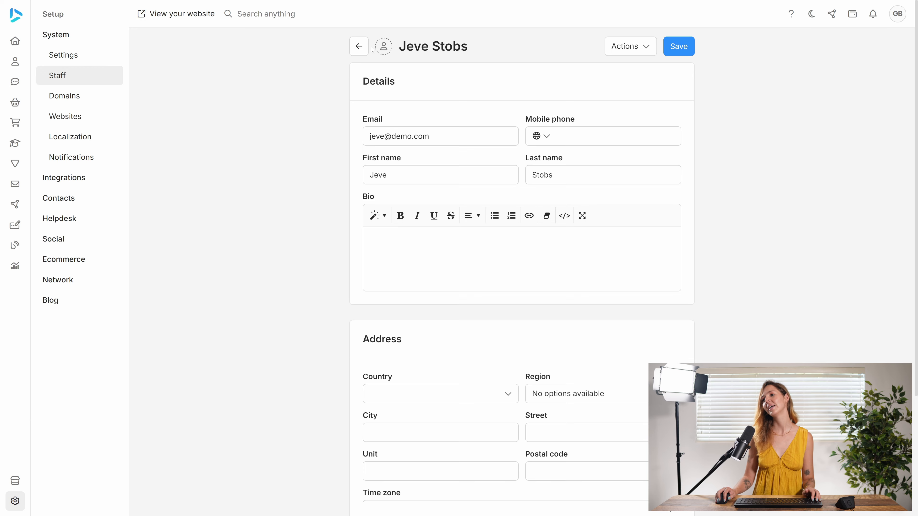
Return to the staff list and start adding another staff member with first name, last name and e-mail address.
click(358, 46)
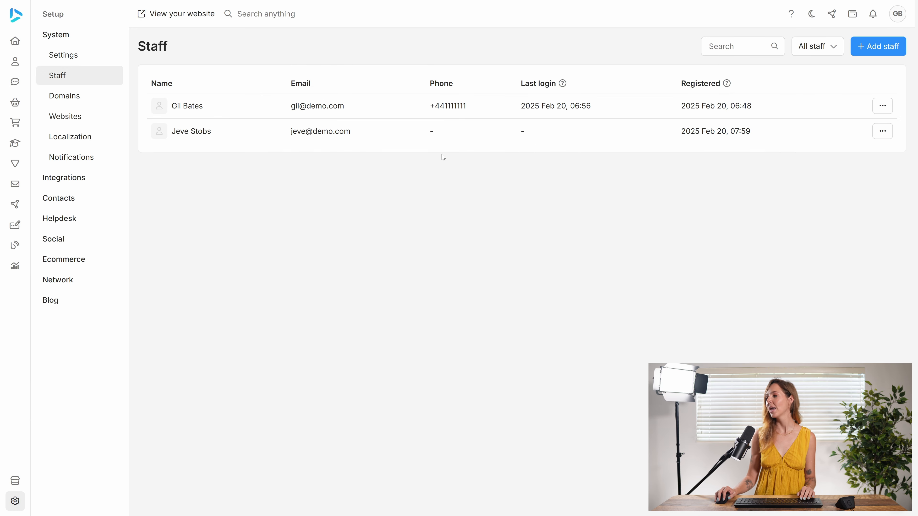
click(876, 50)
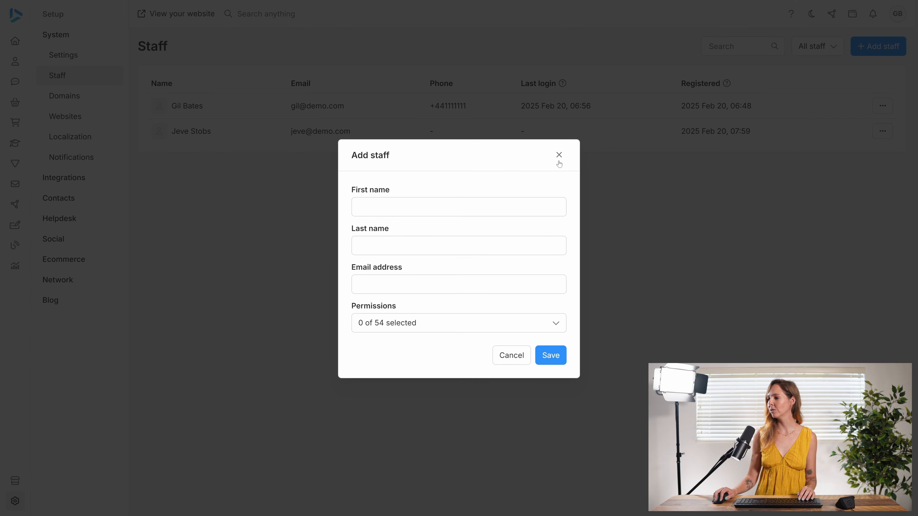
click(459, 207)
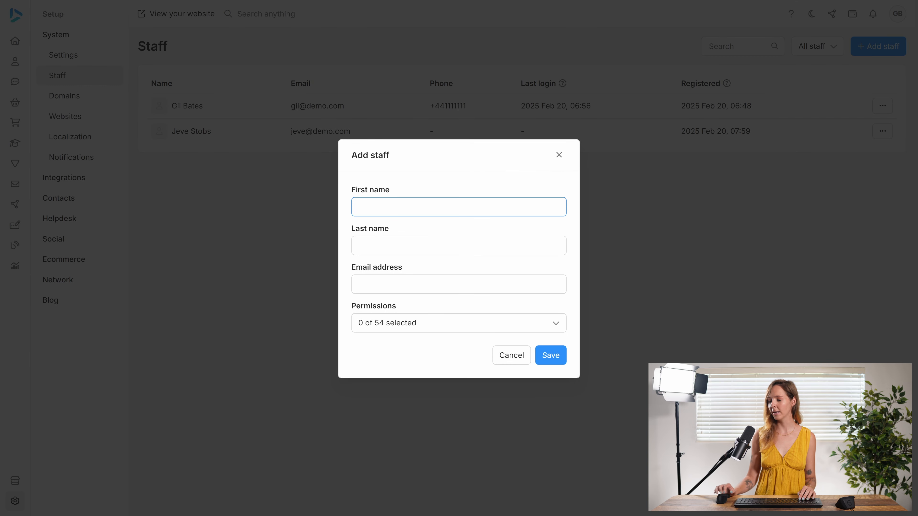
text(Zark)
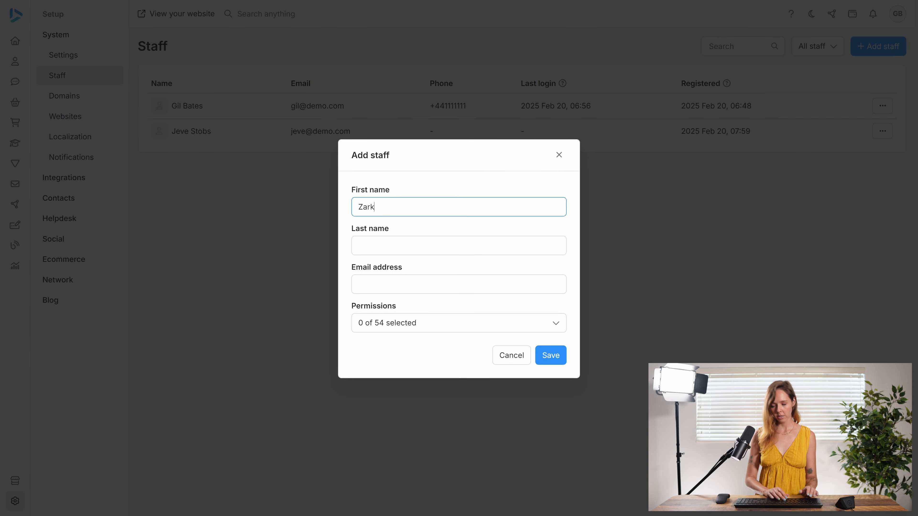
key(Tab)
text(Mucherberd)
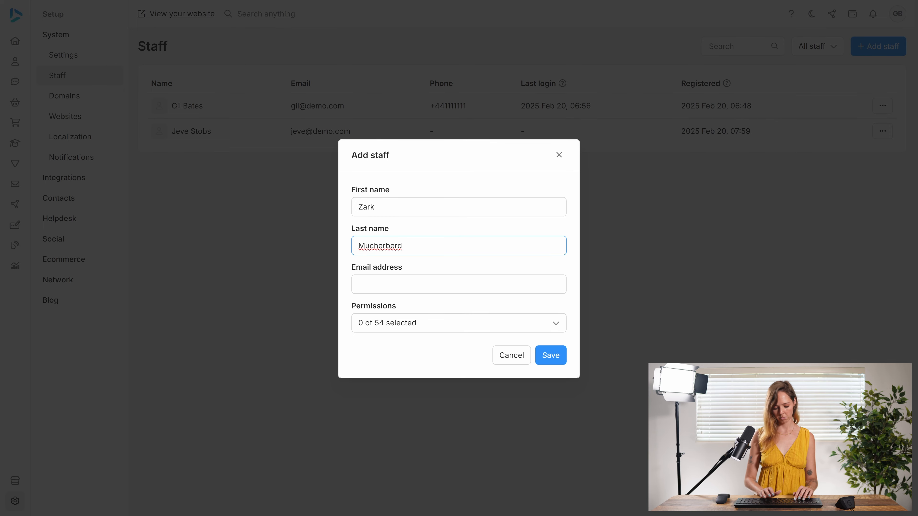
key(BackSpace)
text(g)
key(Tab)
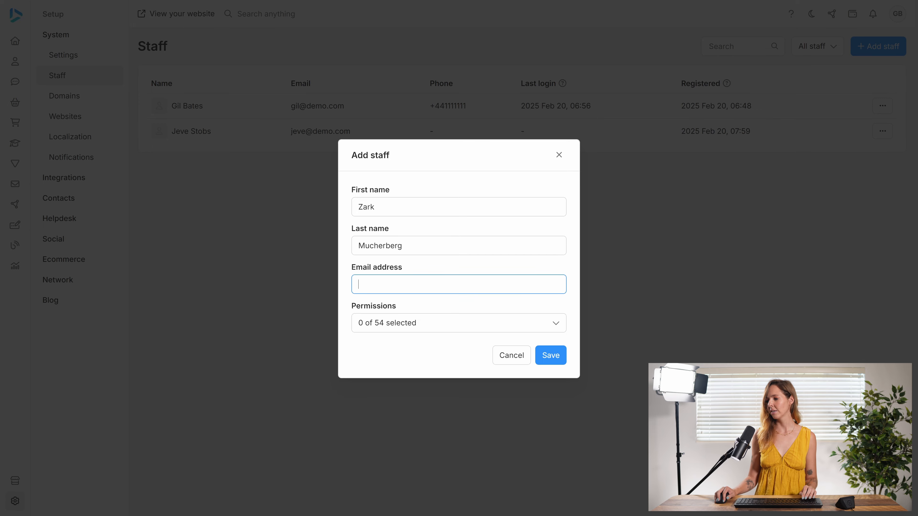
text(zark)
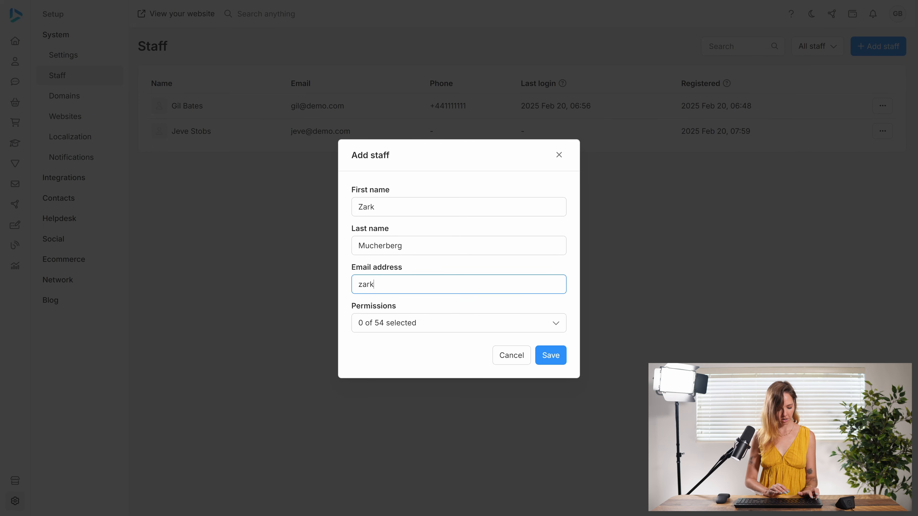
text(@demo.com)
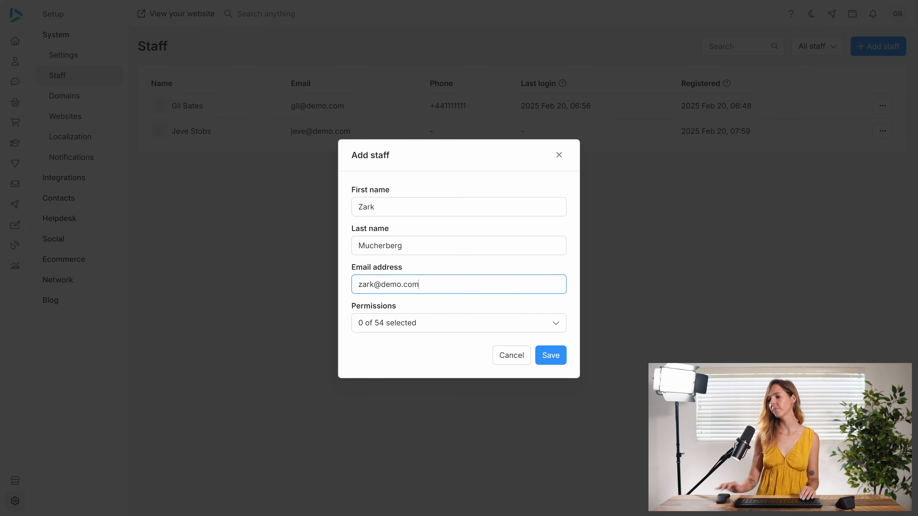
Grant this staff member only the Sales permission under Orders and save the new staff member.
click(437, 324)
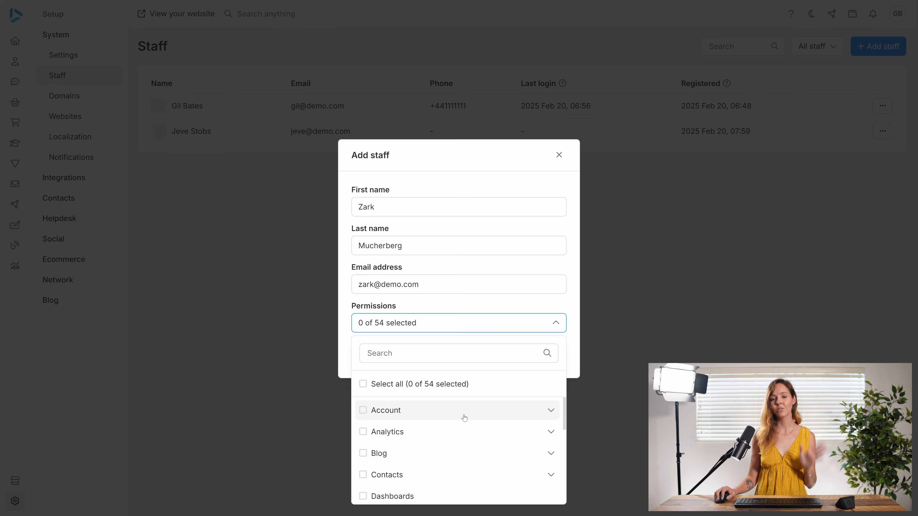
scroll(463, 436, down, 7)
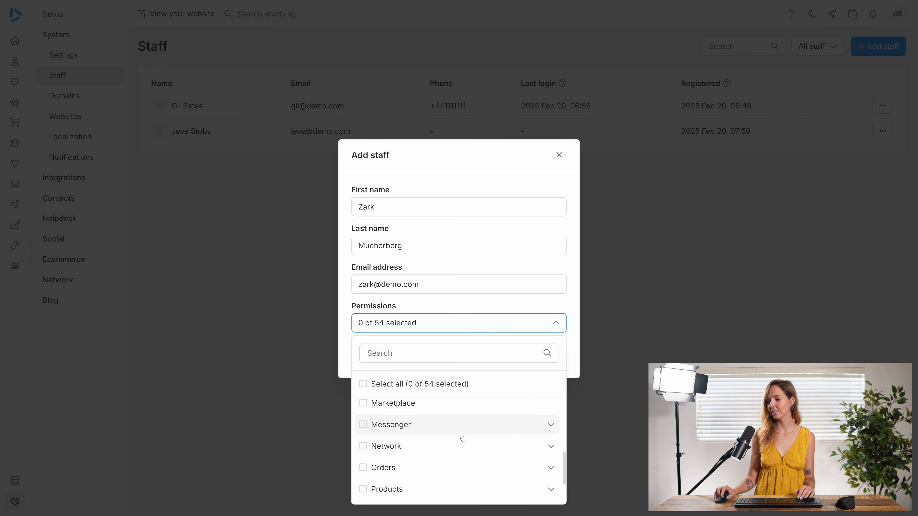
click(546, 436)
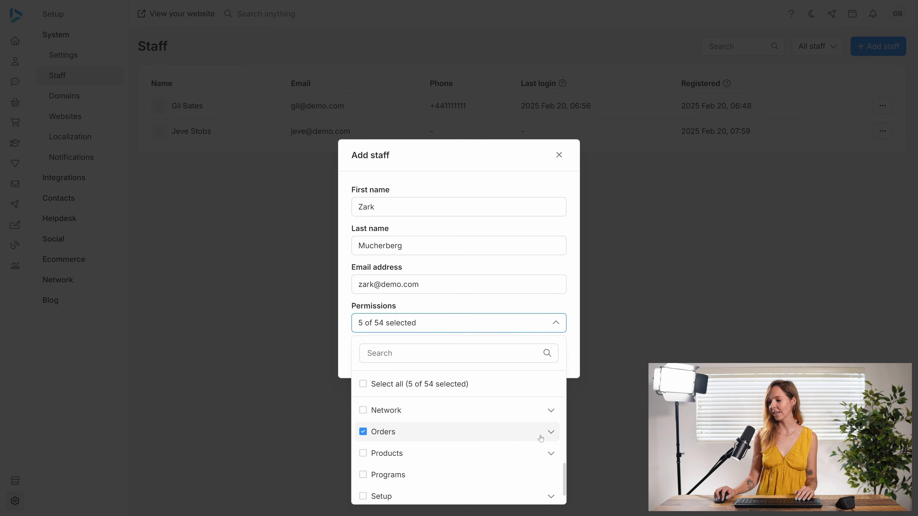
click(535, 435)
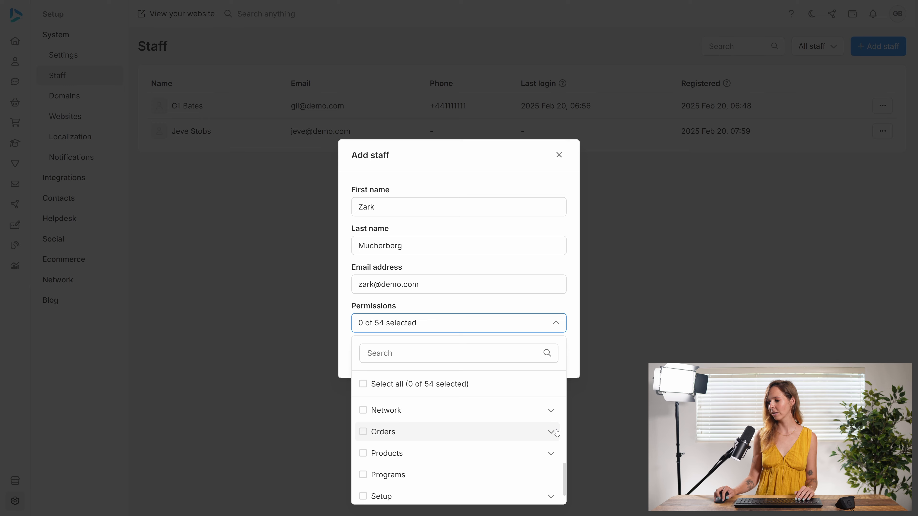
click(546, 433)
click(551, 432)
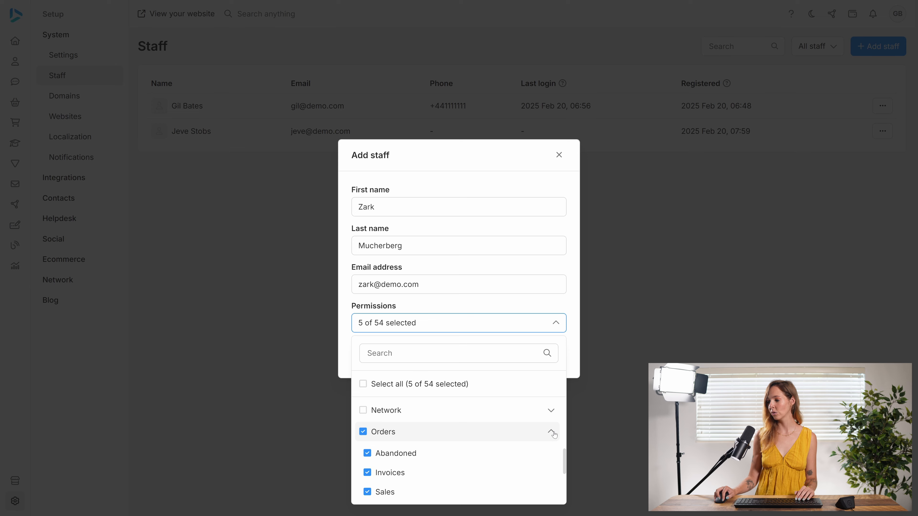
click(363, 431)
click(373, 492)
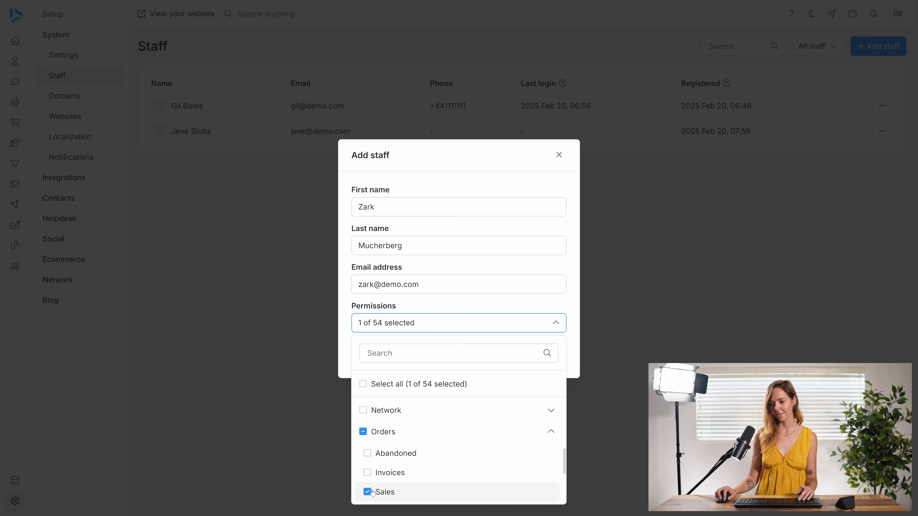
click(559, 327)
click(551, 355)
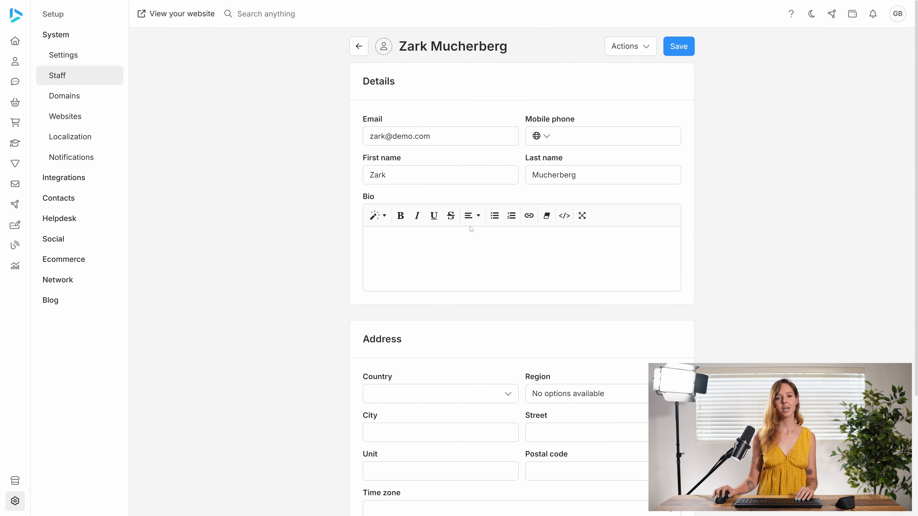
Reset this staff member's password, entering the new password and its confirmation.
click(622, 49)
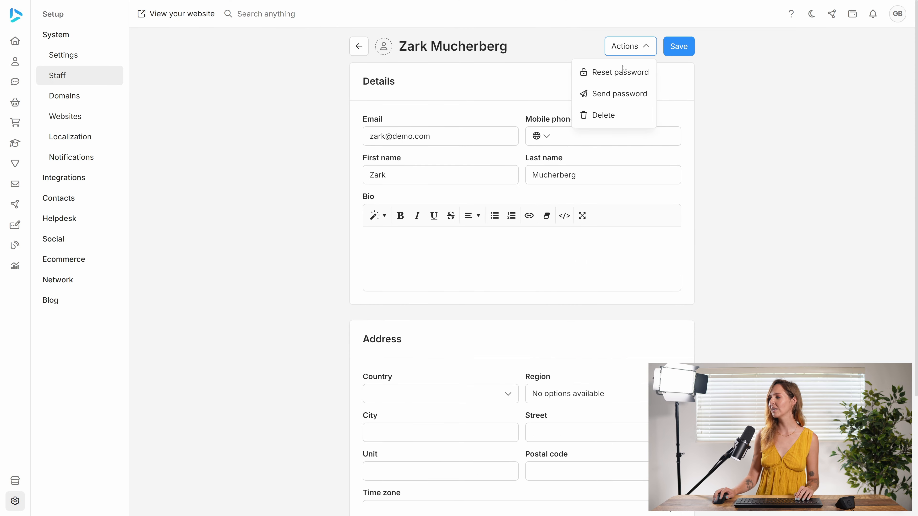
click(620, 73)
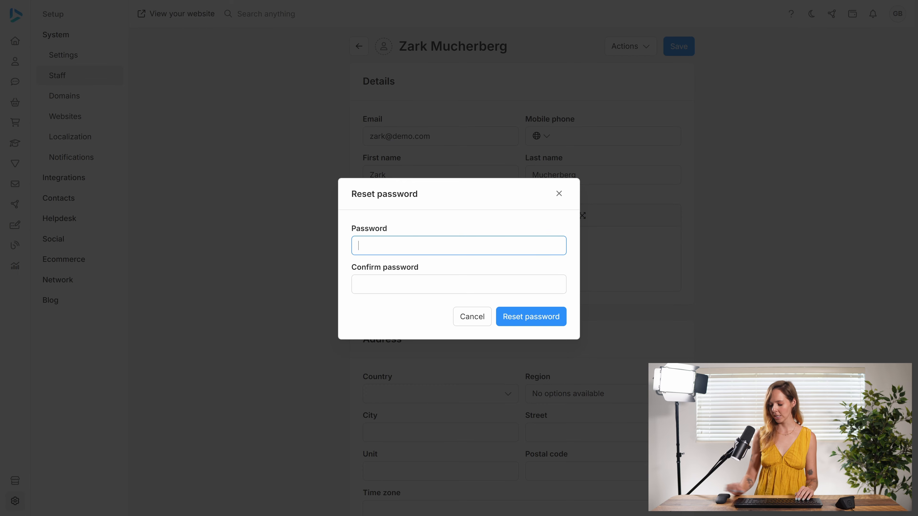
text(•••••)
key(Tab)
text(••••••)
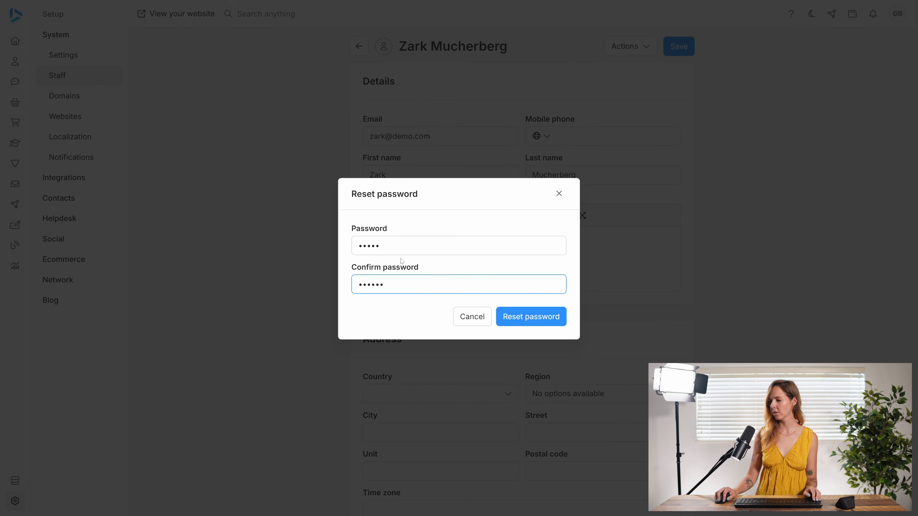
key(shift+Tab)
key(BackSpace)
text(••••••)
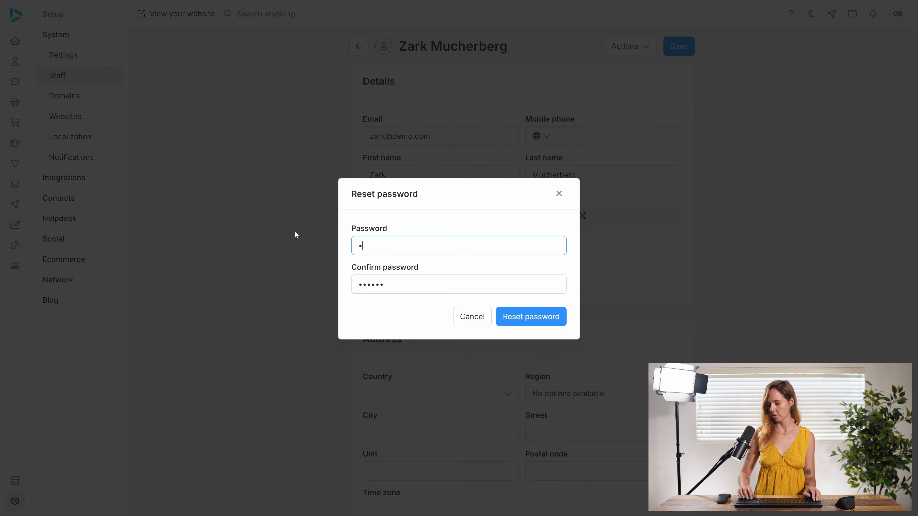
click(537, 324)
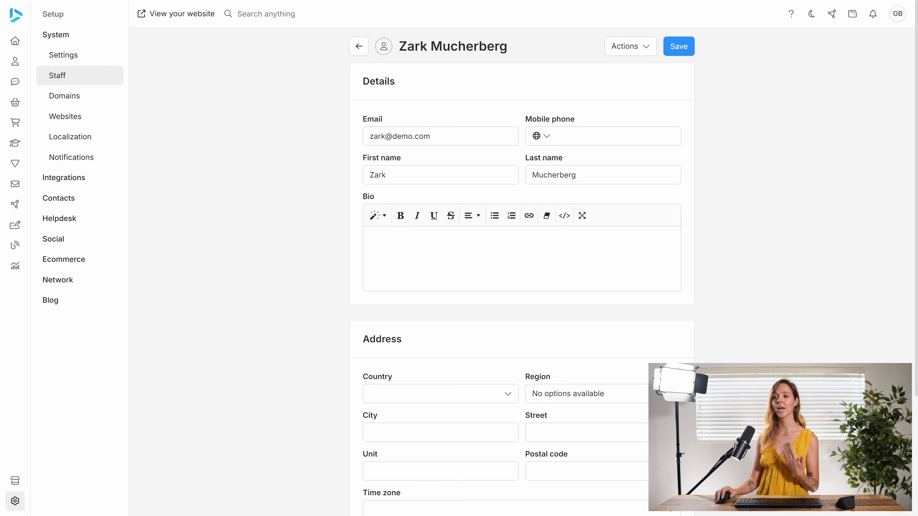
Open the Warehouses settings in the Ecommerce setup section.
mouse_move(22, 103)
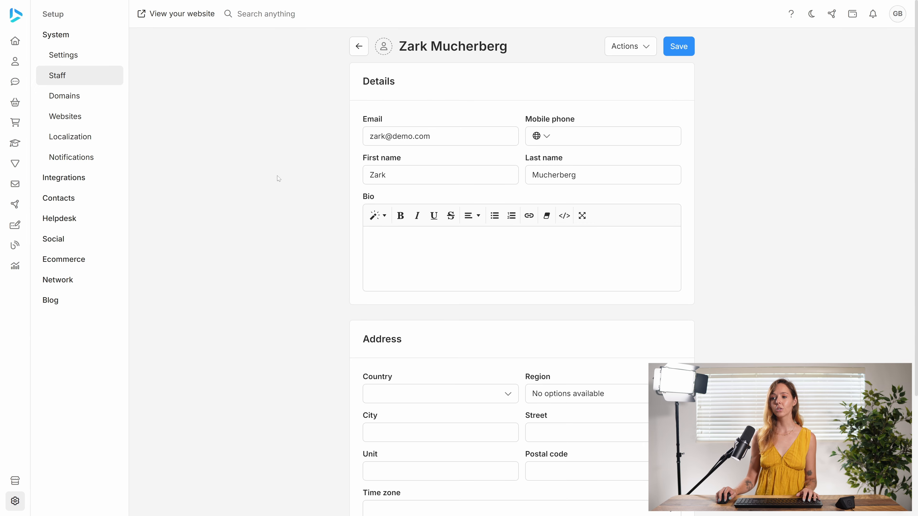
click(80, 259)
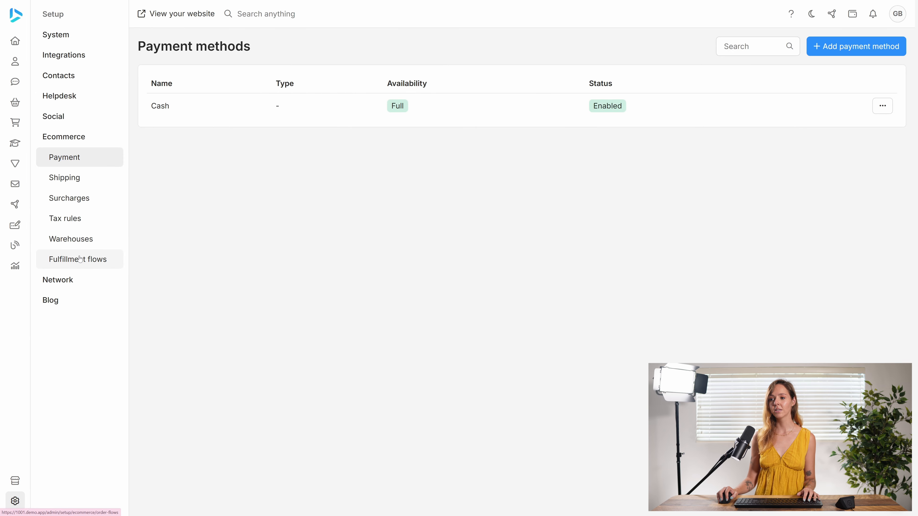
click(94, 246)
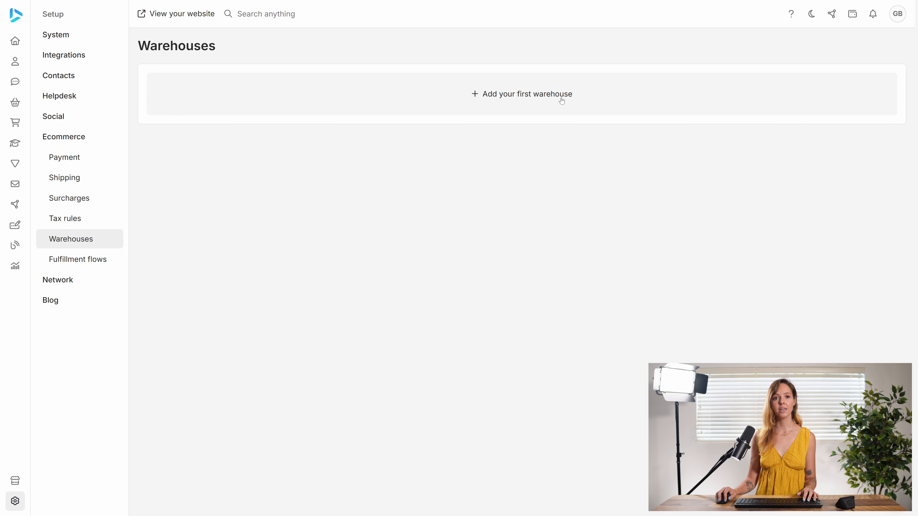
Start adding the first warehouse and name it Warehouse 1.
click(537, 97)
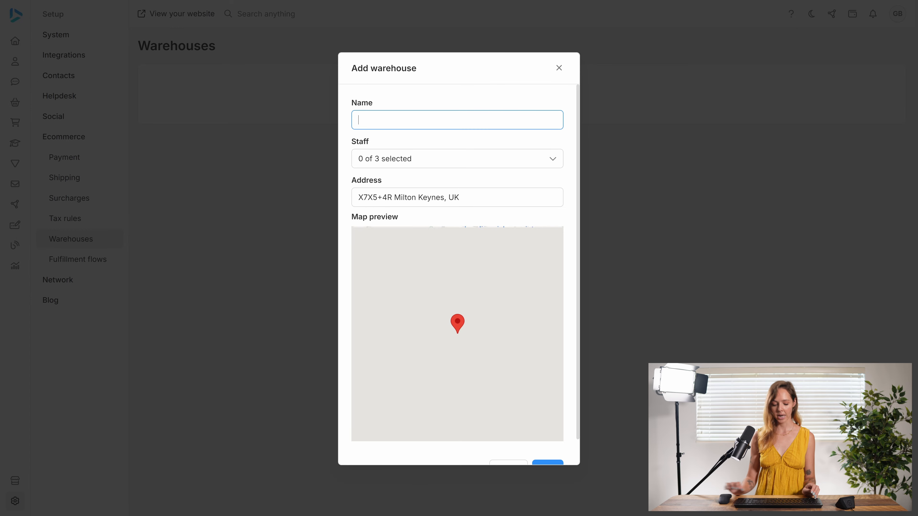
text(Ware)
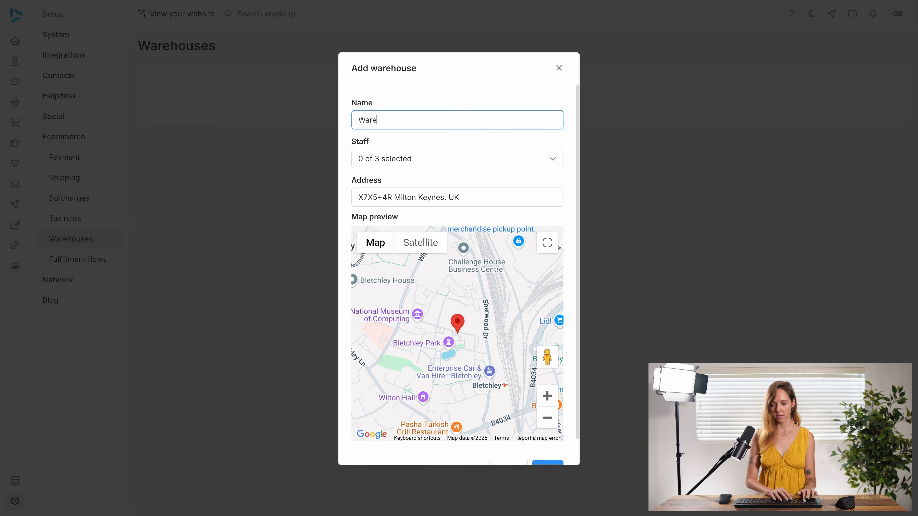
text(house 2)
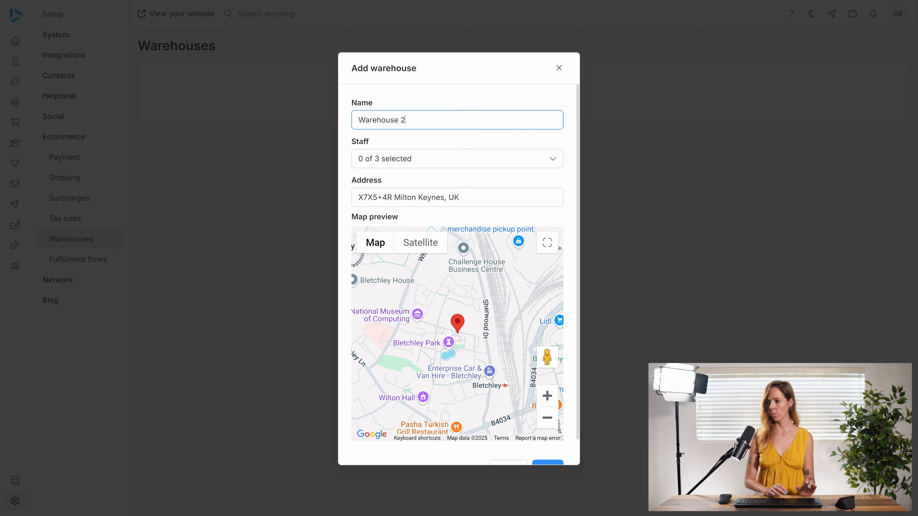
key(BackSpace)
text(1)
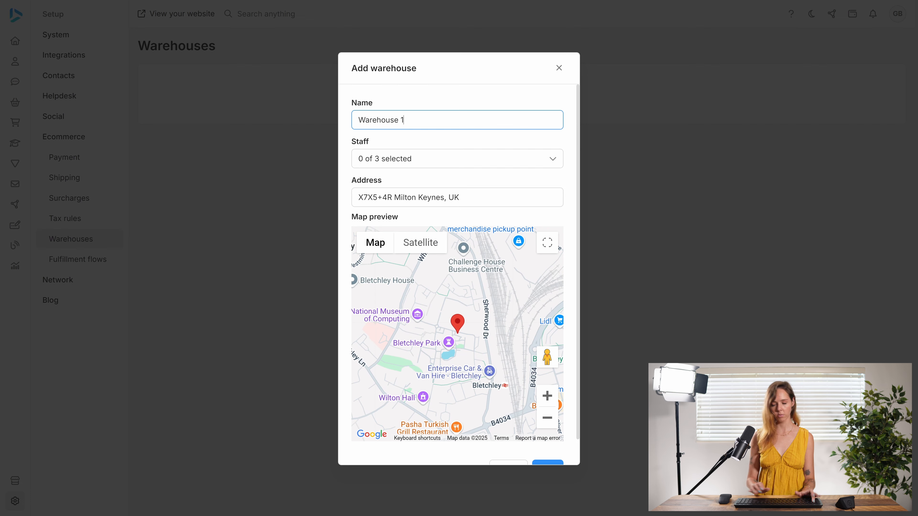
Assign the second listed staff member to Warehouse 1, keep the default address, and save the warehouse.
click(422, 166)
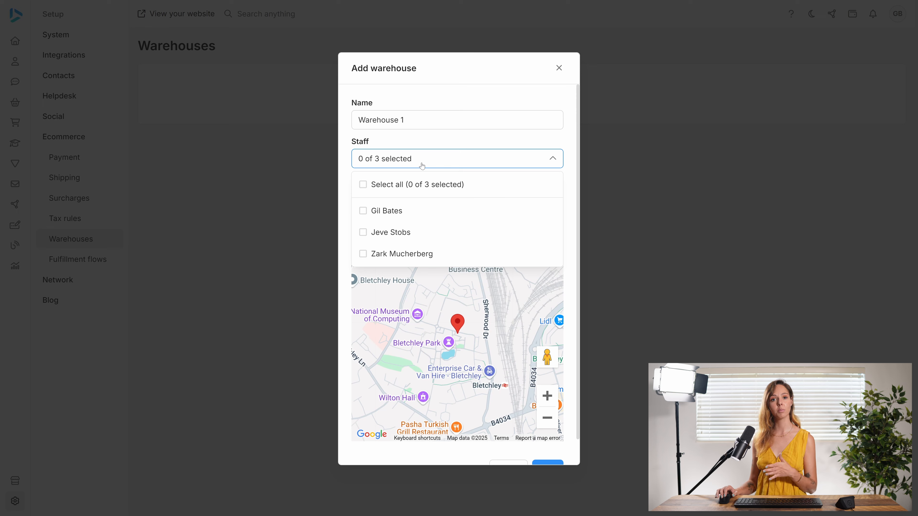
click(417, 232)
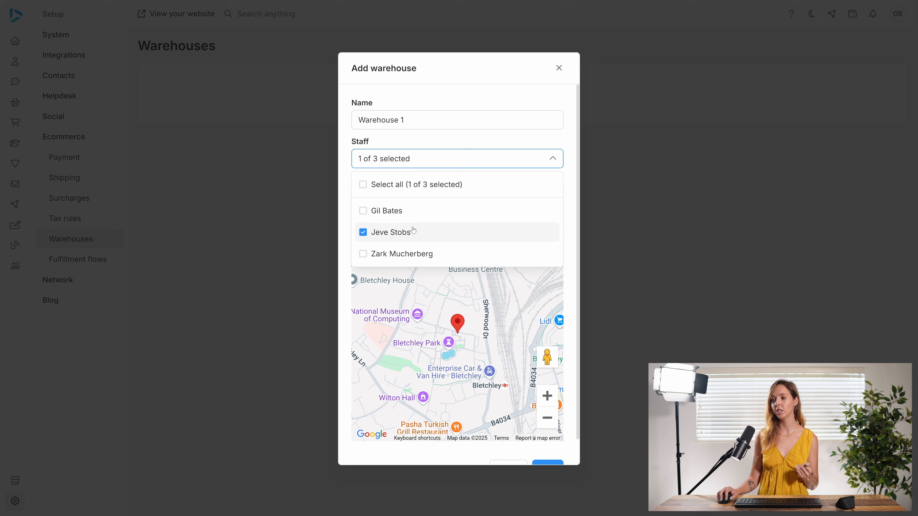
click(430, 158)
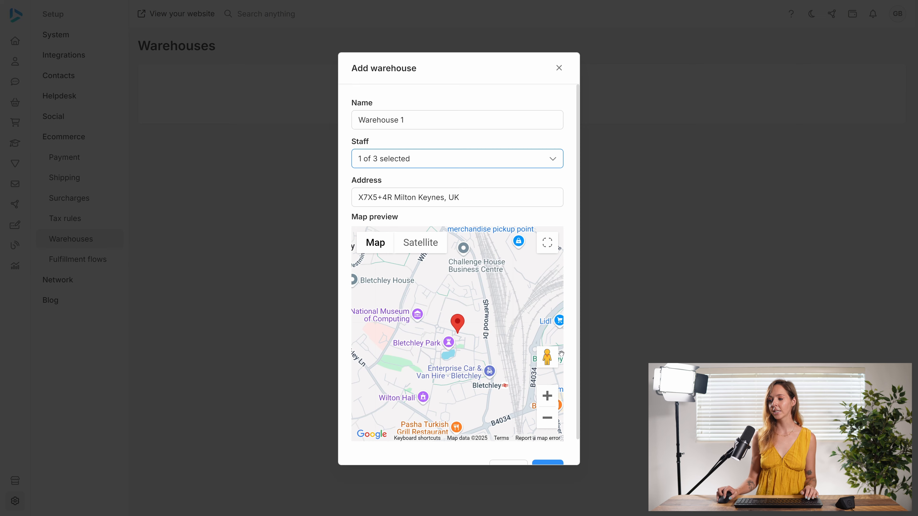
scroll(571, 359, down, 1)
click(555, 444)
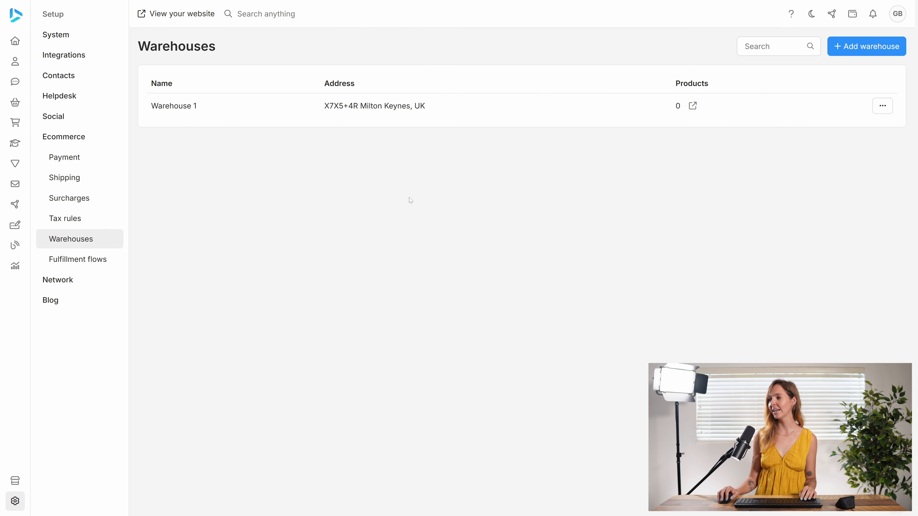
Add another warehouse named Warehouse 2 and assign it the third listed staff member.
click(865, 52)
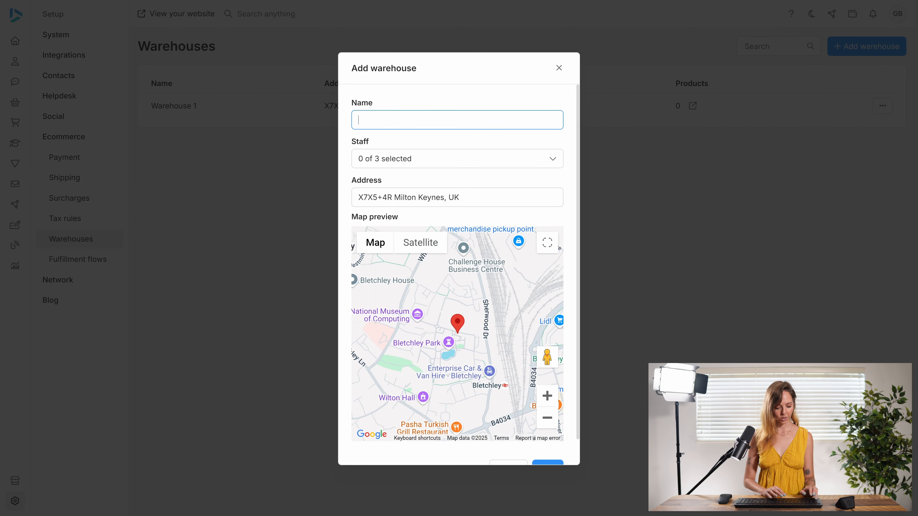
text(Warehous)
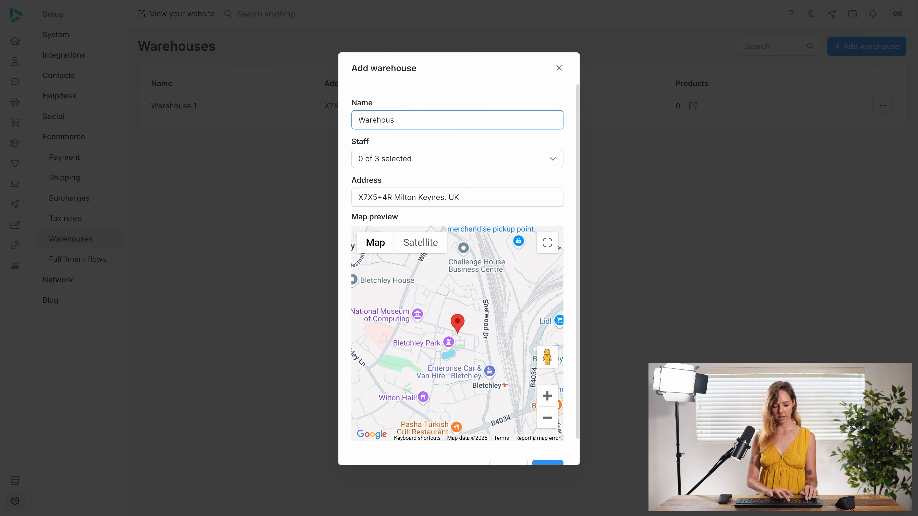
text(e 2)
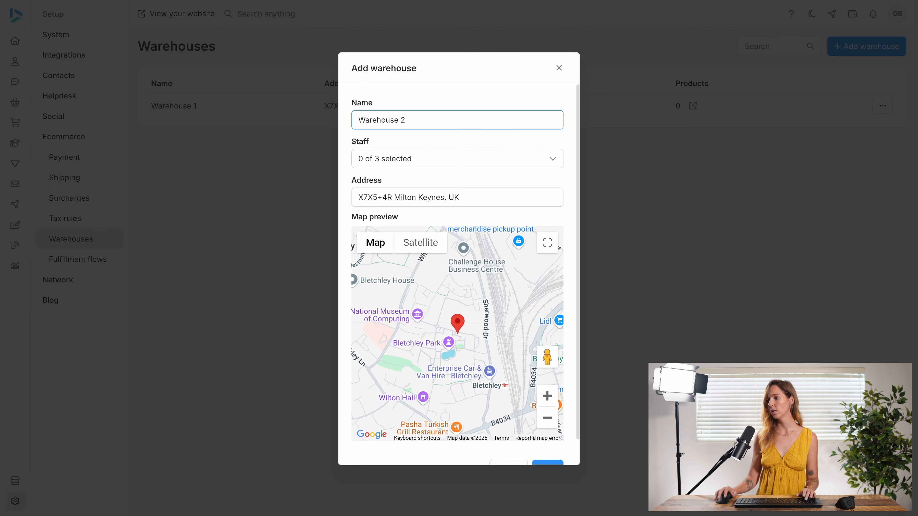
click(427, 159)
click(401, 253)
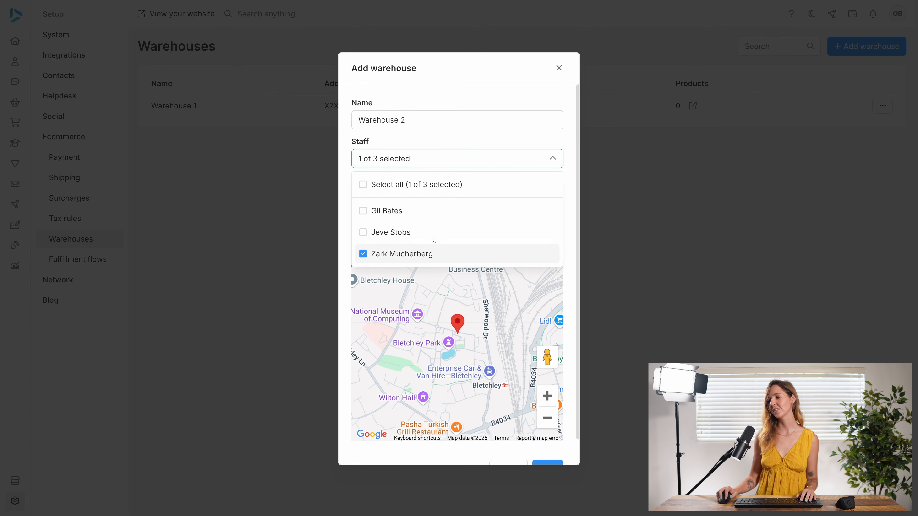
click(480, 160)
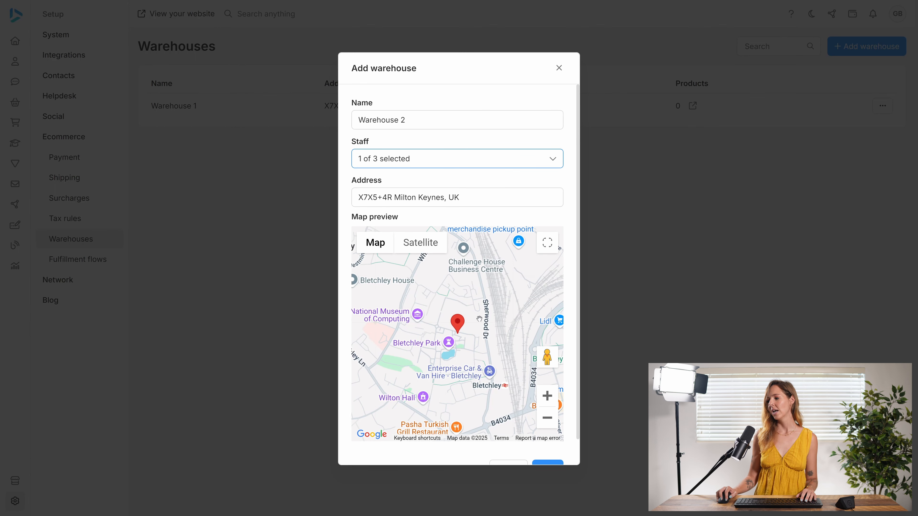
Set Warehouse 2's location by picking a point west of Bletchley Park on the map preview, and save it.
click(380, 371)
double_click(385, 340)
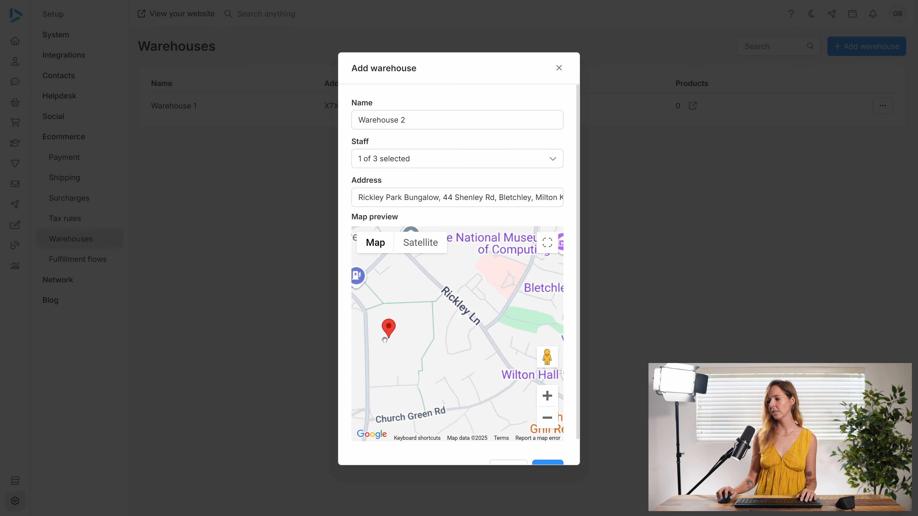
click(551, 464)
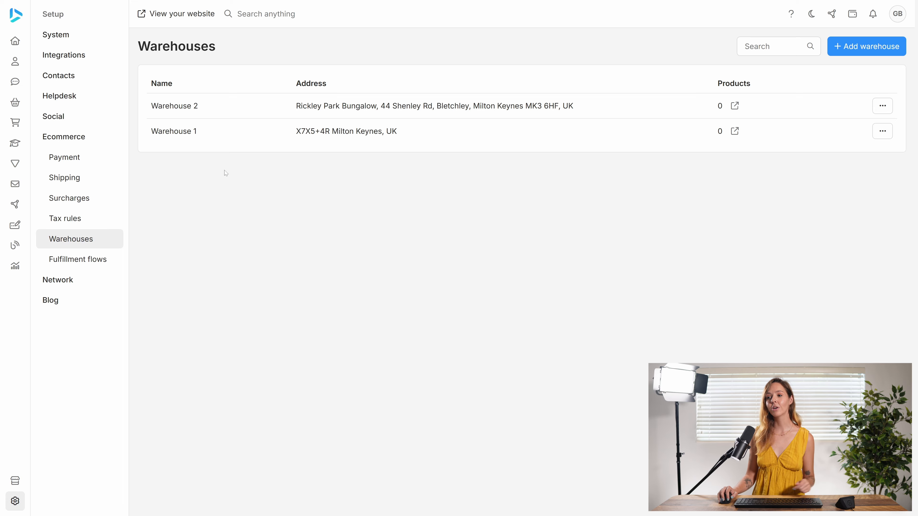
Create a product named Product 1 priced at 100 USD that requires shipping.
mouse_move(27, 103)
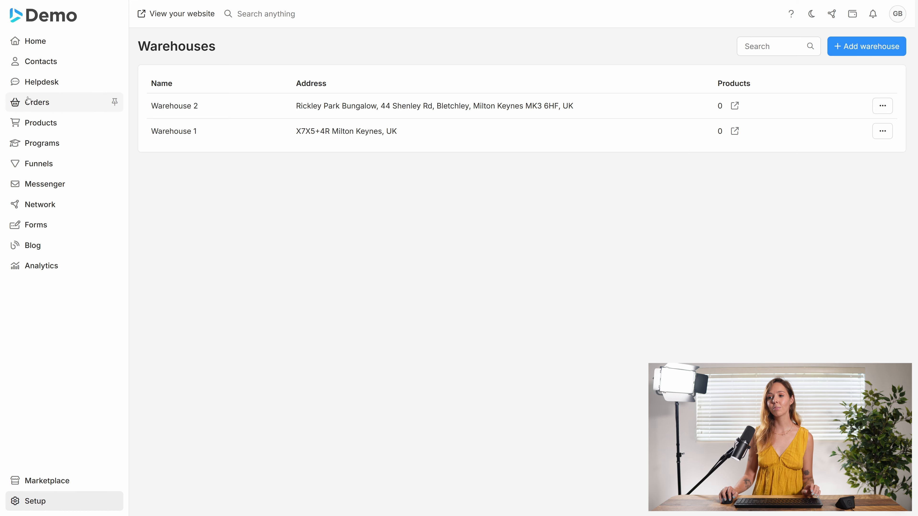
click(28, 130)
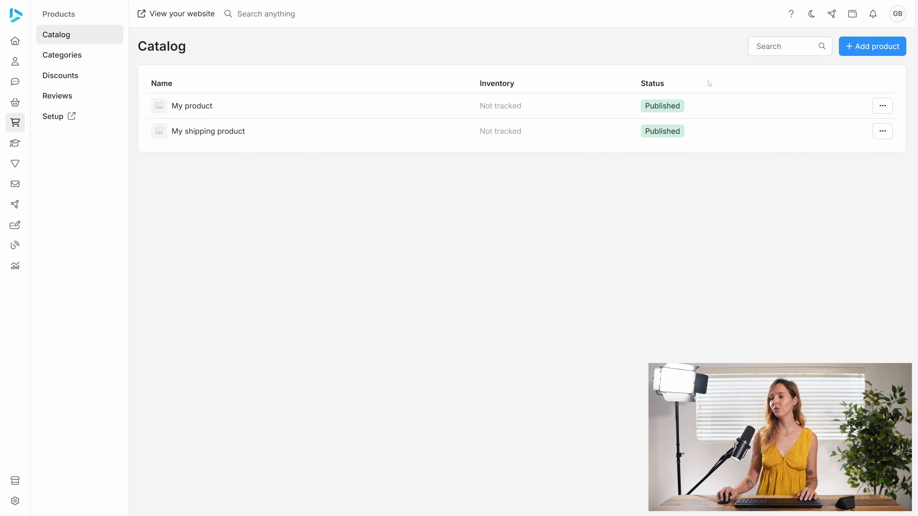
click(875, 46)
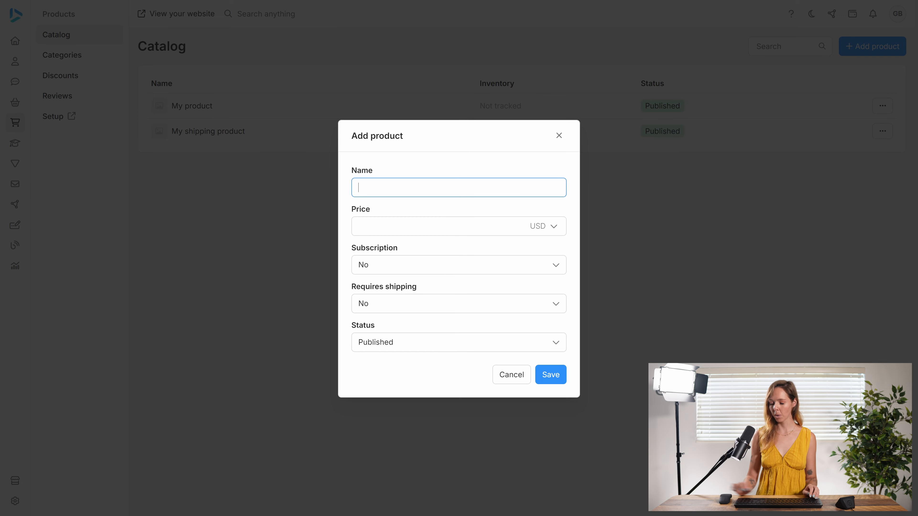
text(Product )
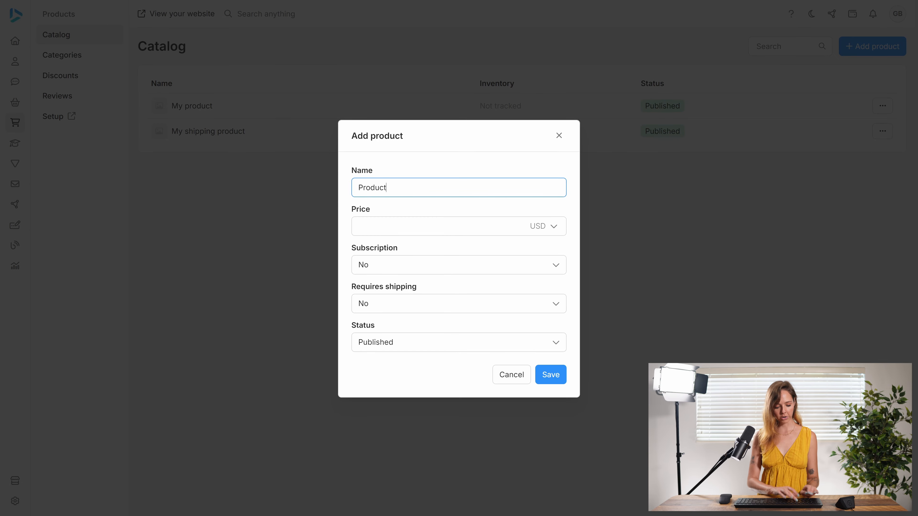
text(1)
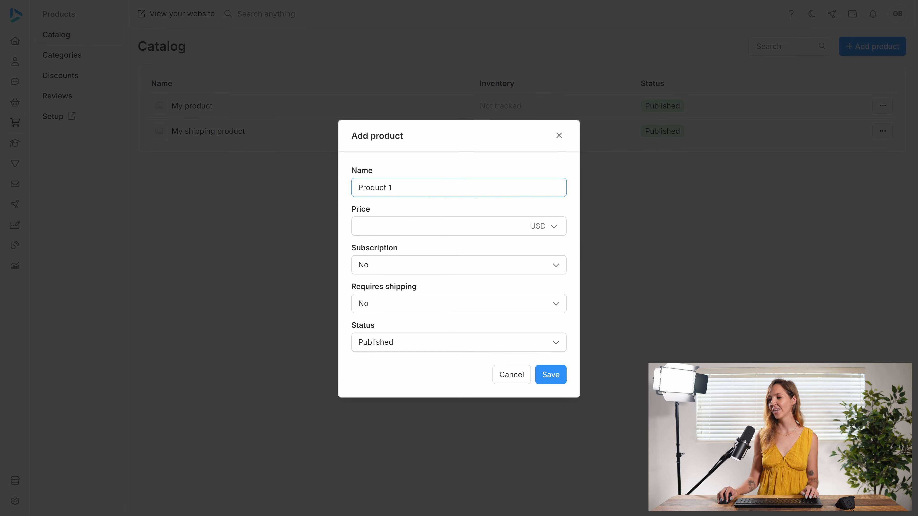
key(Tab)
text(100)
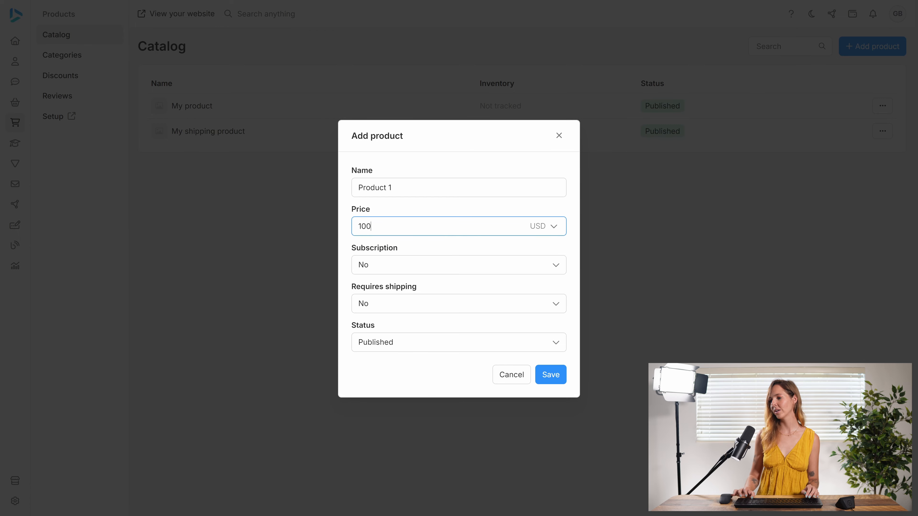
click(435, 306)
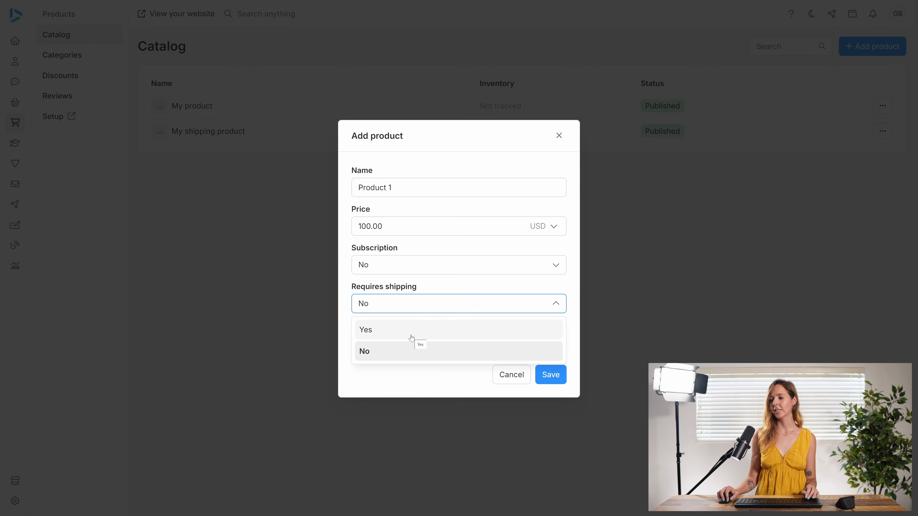
click(416, 331)
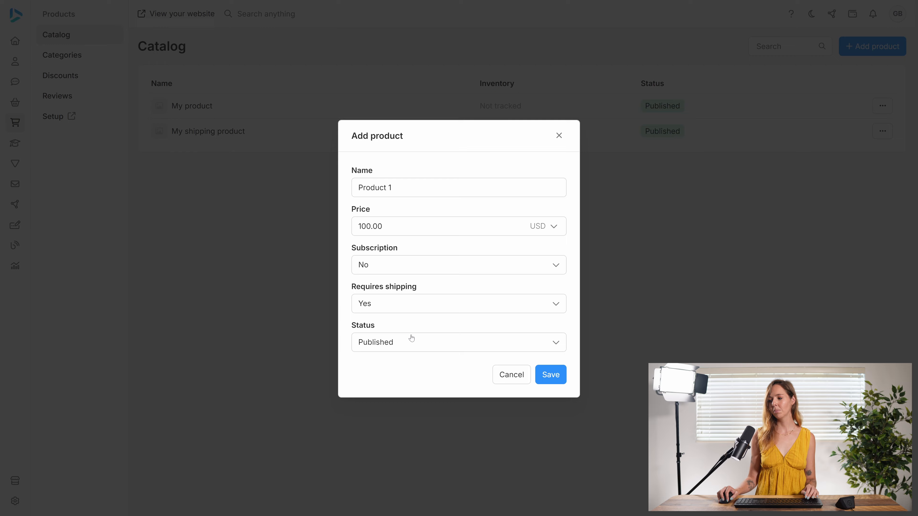
click(560, 380)
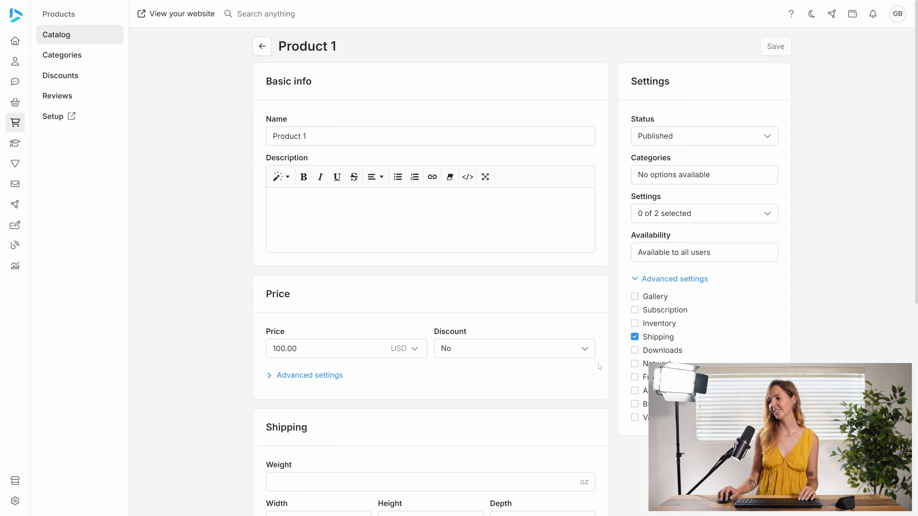
Enable inventory for Product 1 and switch it to physical inventory.
click(635, 325)
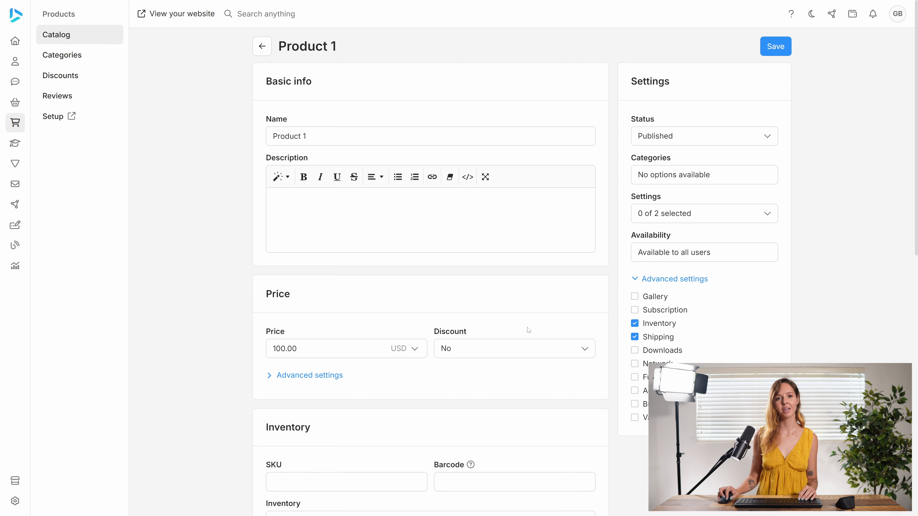
scroll(493, 338, down, 5)
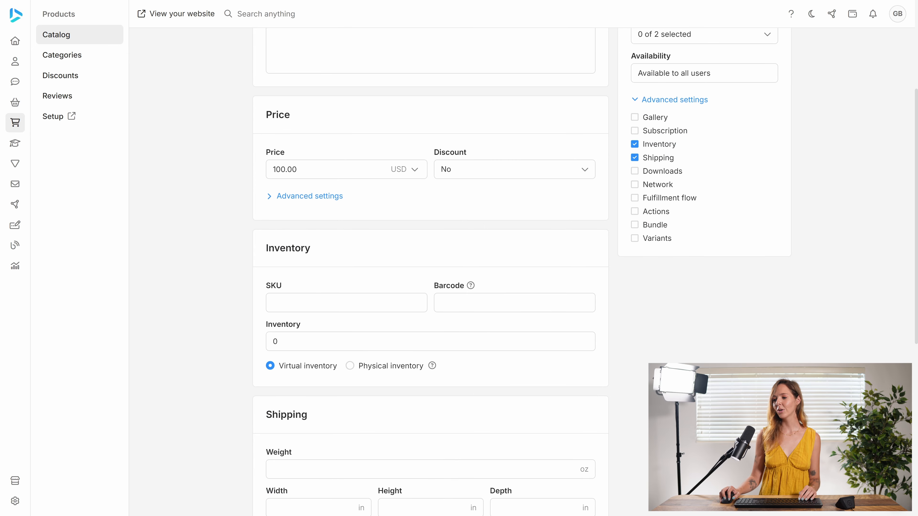
click(366, 366)
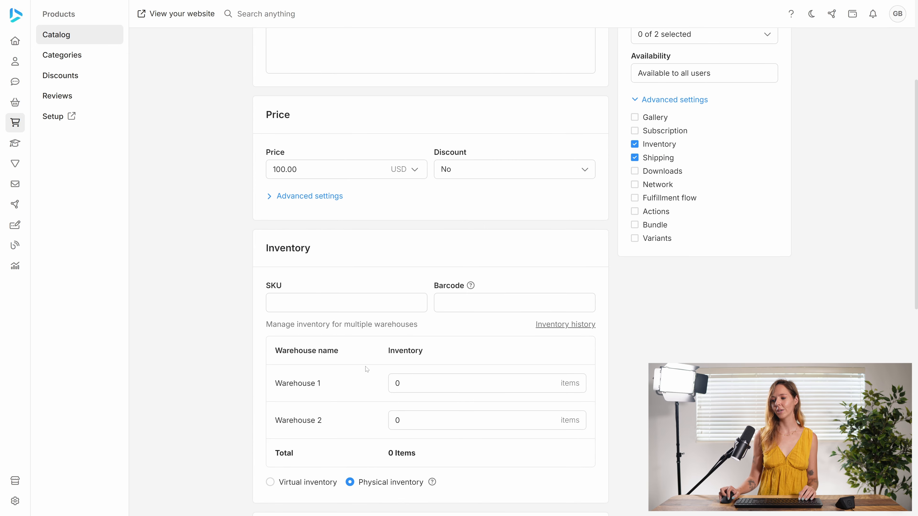
Add 100 items to Product 1's stock in Warehouse 1.
scroll(367, 369, down, 4)
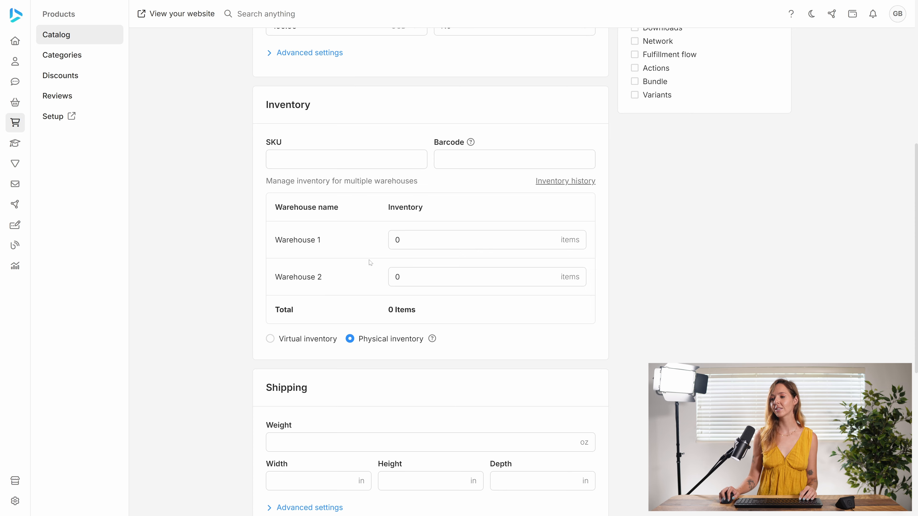
click(392, 240)
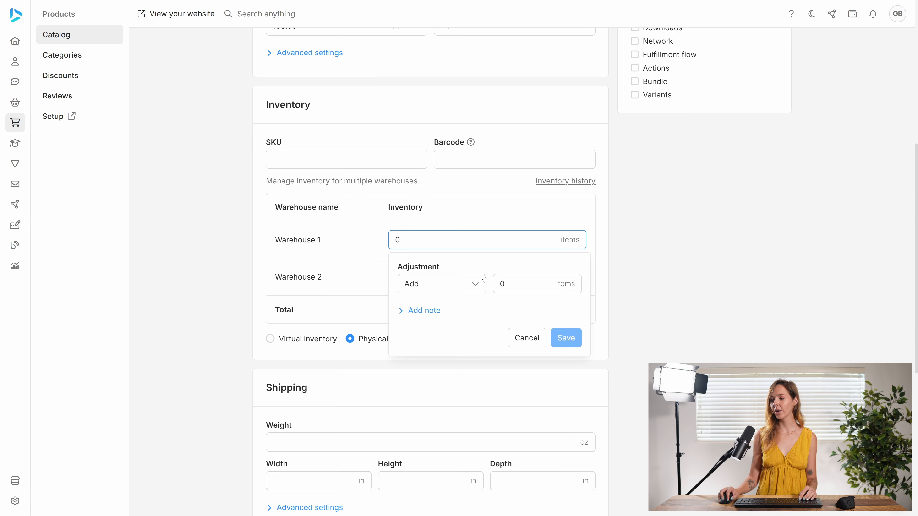
click(501, 284)
text(100)
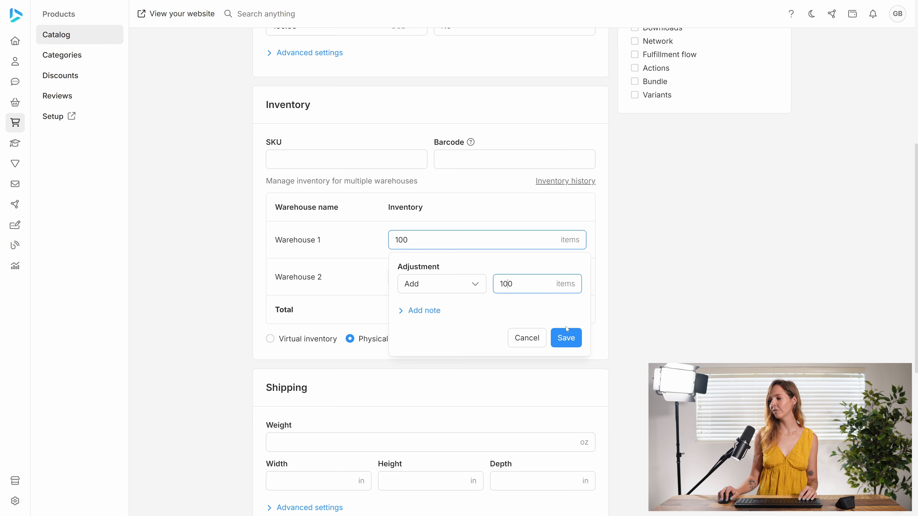
click(566, 337)
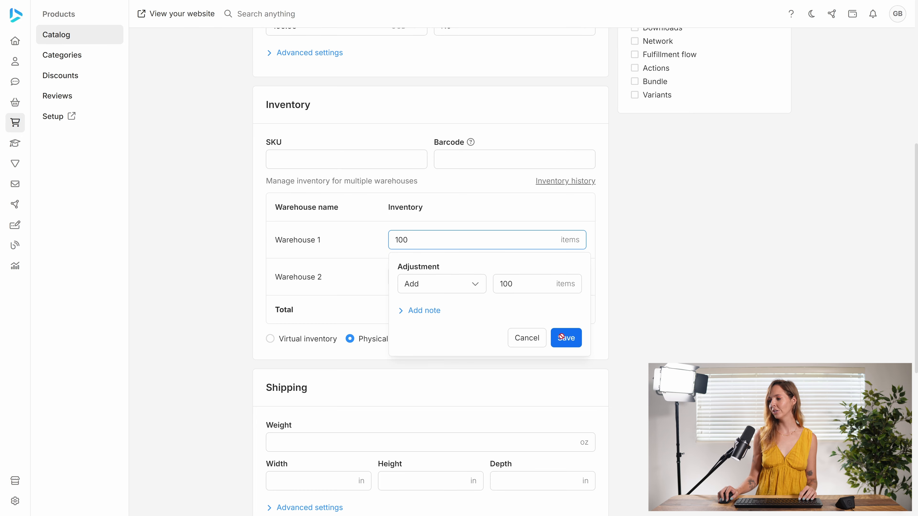
Add 10 items to Product 1's stock in Warehouse 2.
click(416, 277)
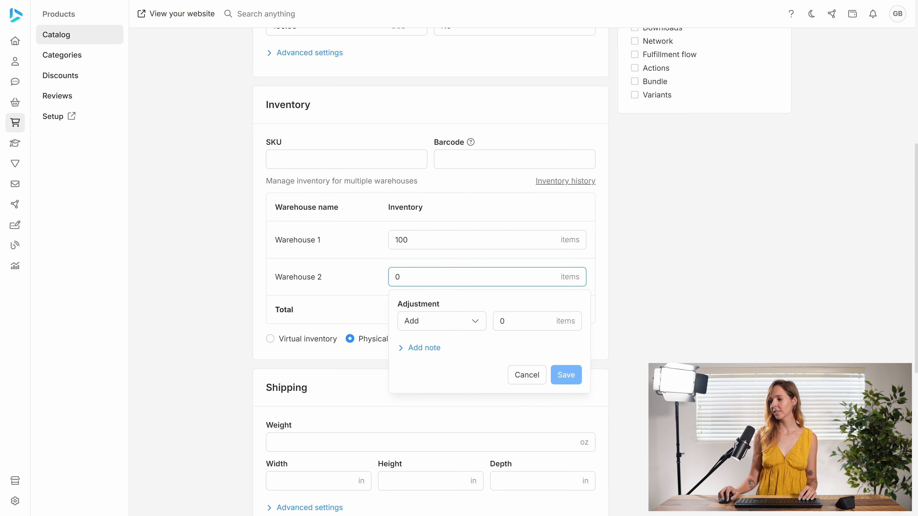
click(502, 321)
text(1)
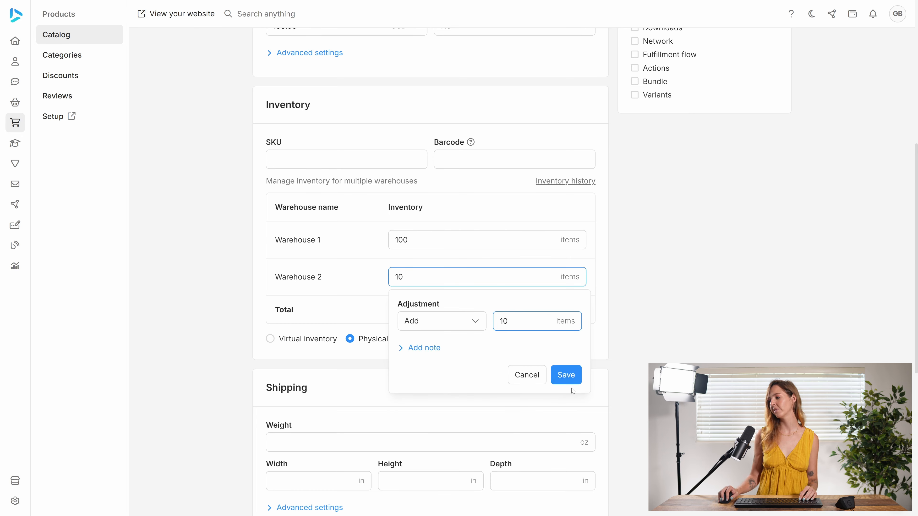
click(566, 375)
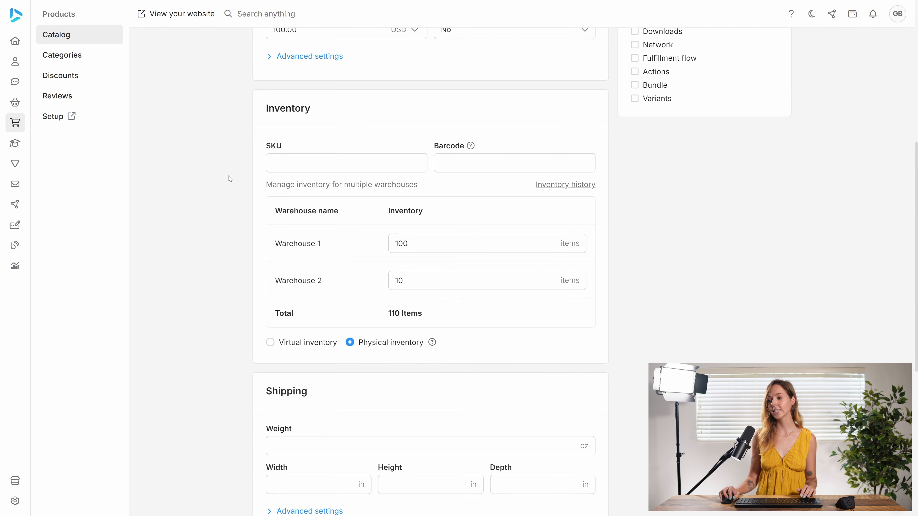
Save Product 1's changes and return to the product catalog.
scroll(229, 176, up, 10)
click(262, 47)
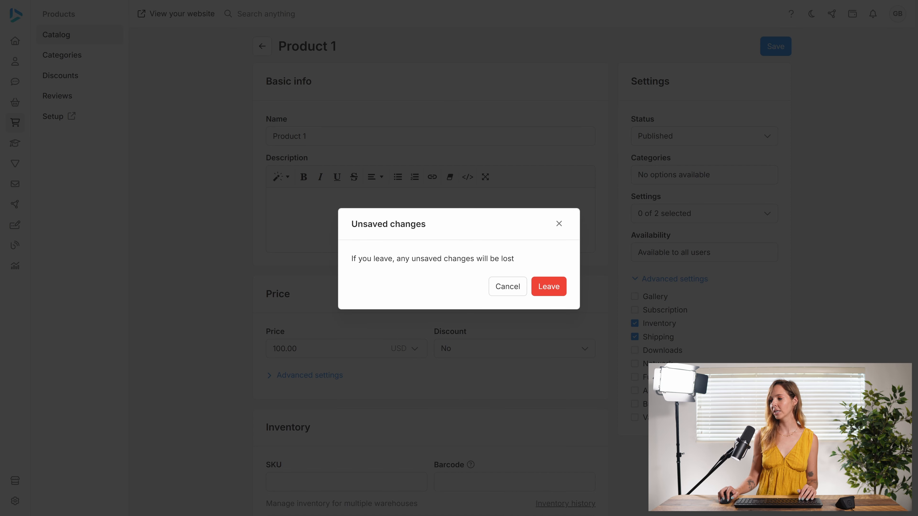
click(503, 294)
click(781, 51)
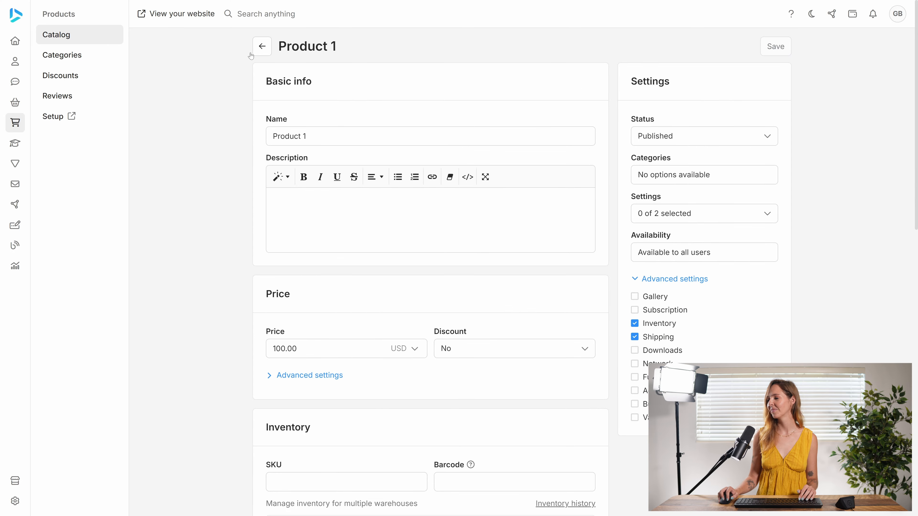
click(263, 47)
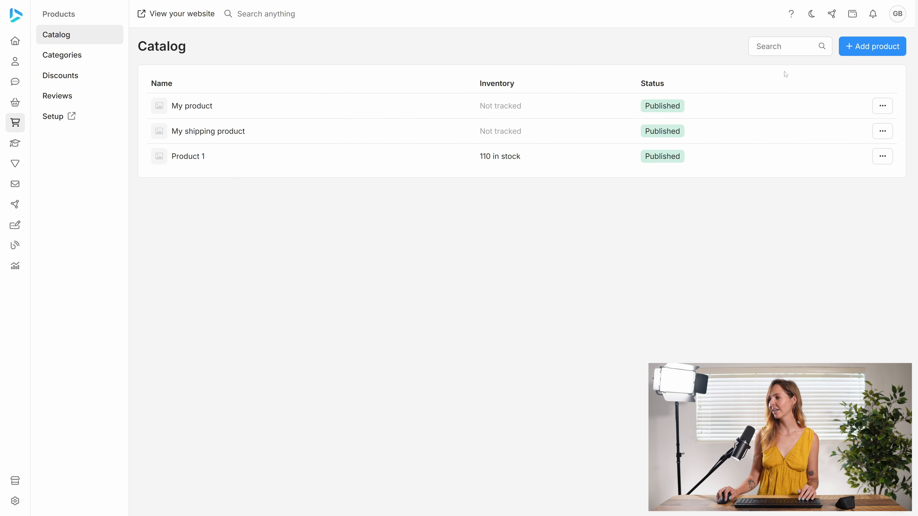
Create a product named Product 2 priced at 200 USD that requires shipping.
click(844, 51)
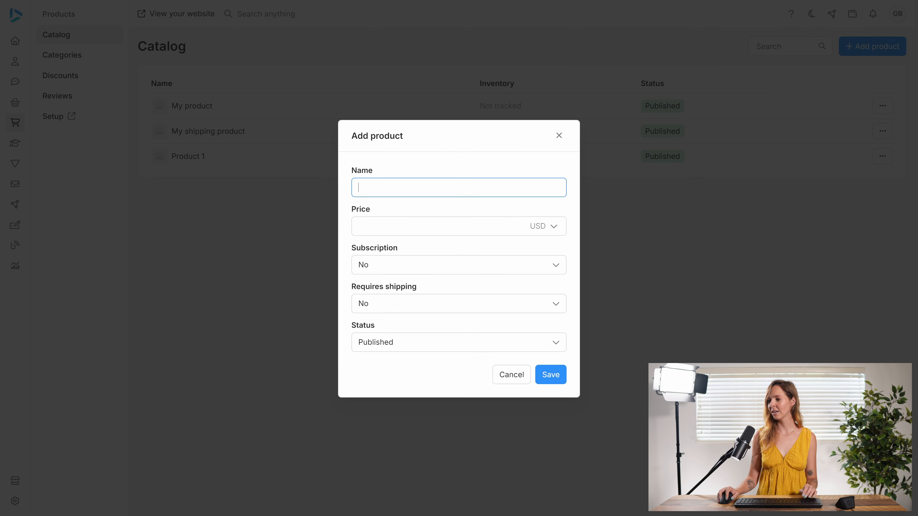
text(Product)
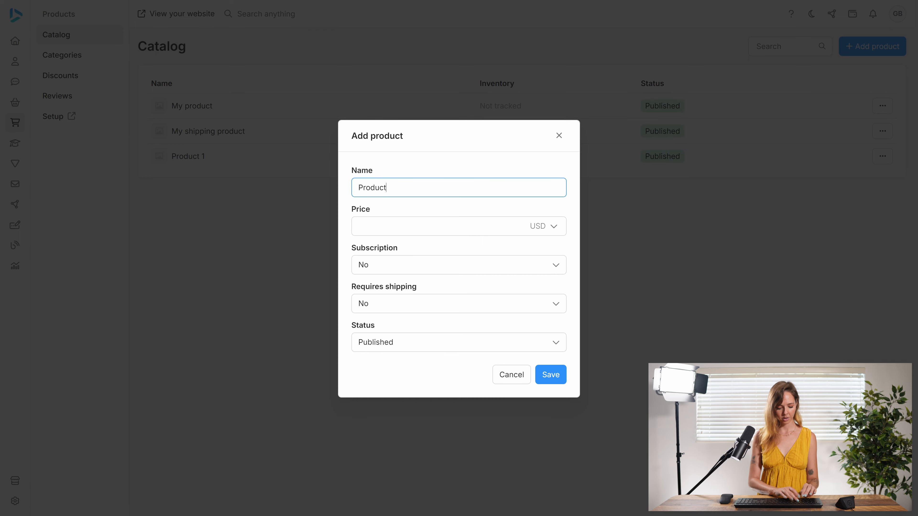
text( 2)
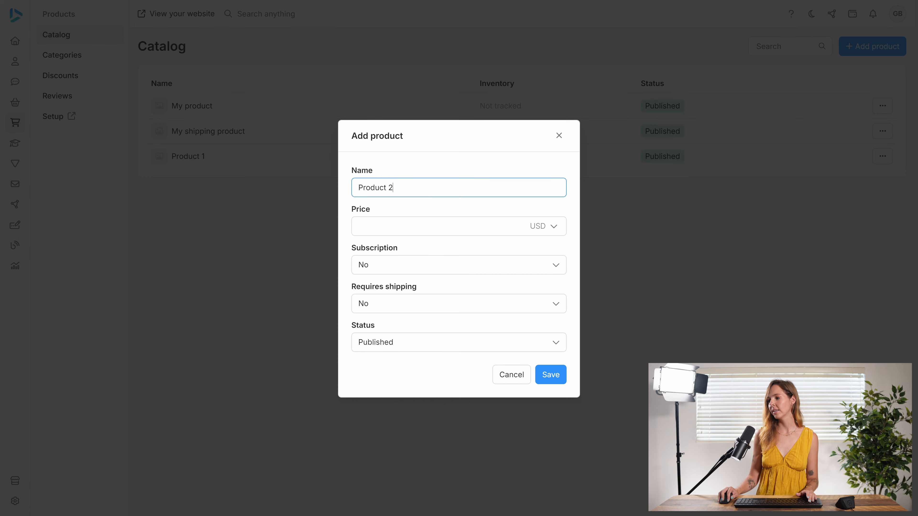
key(Tab)
text(200)
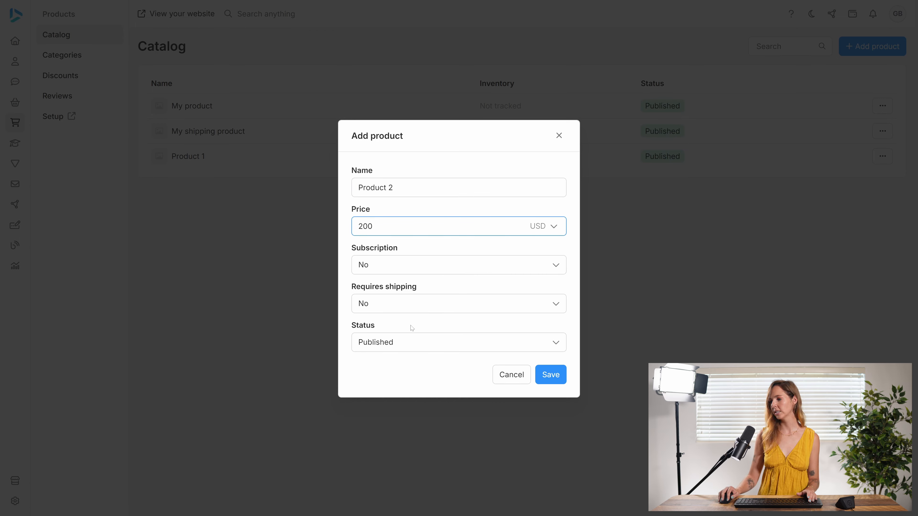
click(409, 306)
click(403, 332)
click(542, 375)
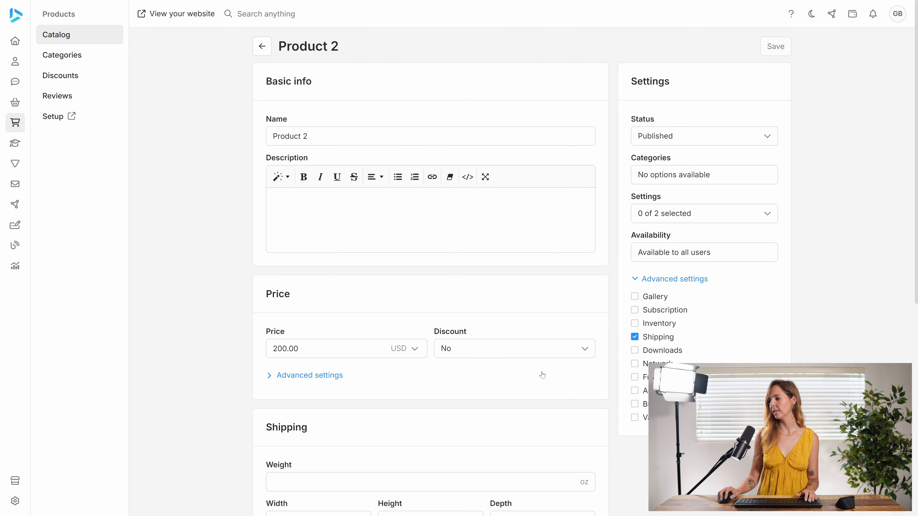
Enable inventory for Product 2 and switch it to physical inventory.
click(635, 324)
scroll(506, 326, down, 5)
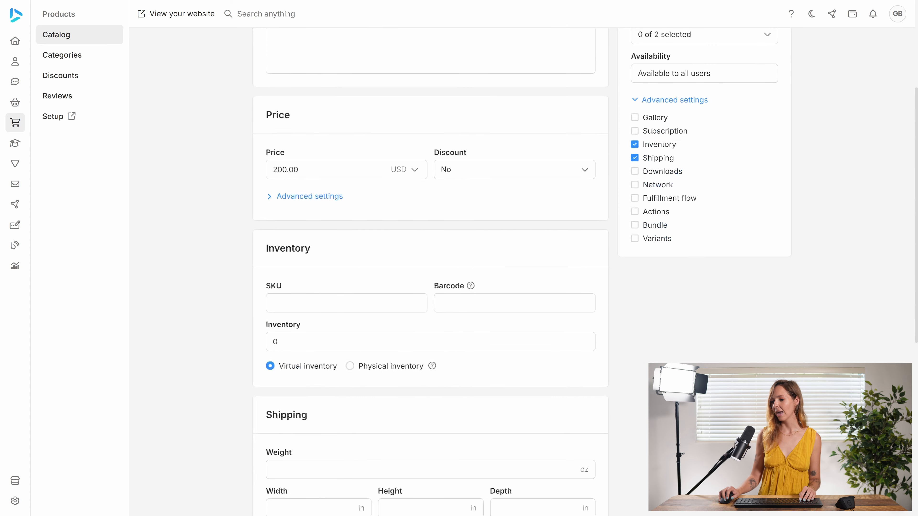
click(364, 366)
Add 10 items to Product 2's stock in Warehouse 1.
click(394, 382)
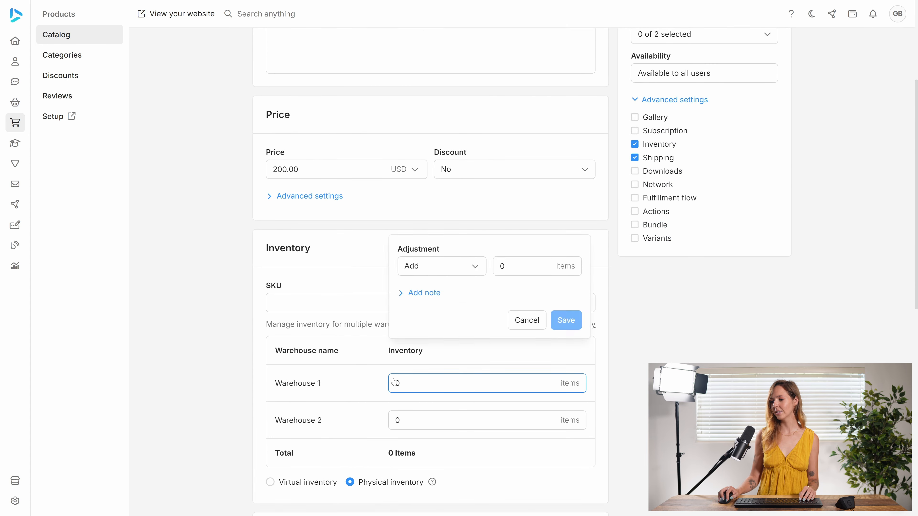
click(501, 428)
text(1)
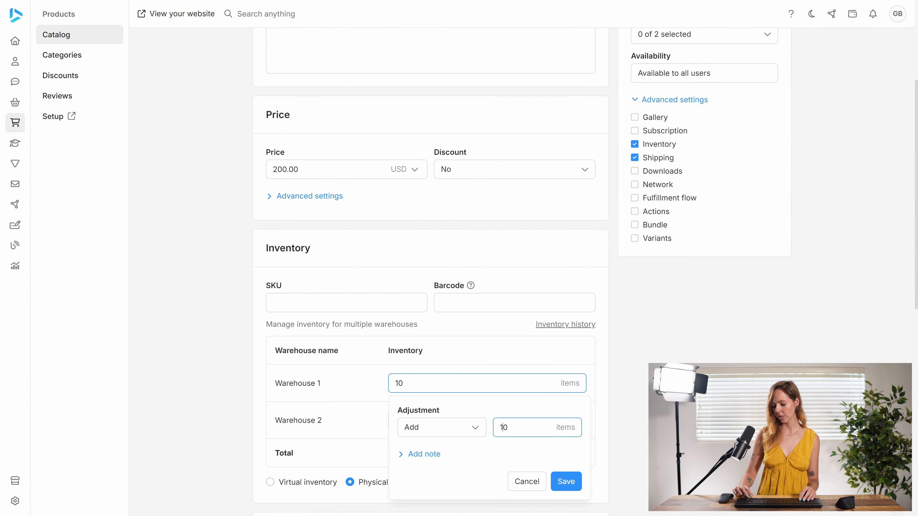
click(566, 481)
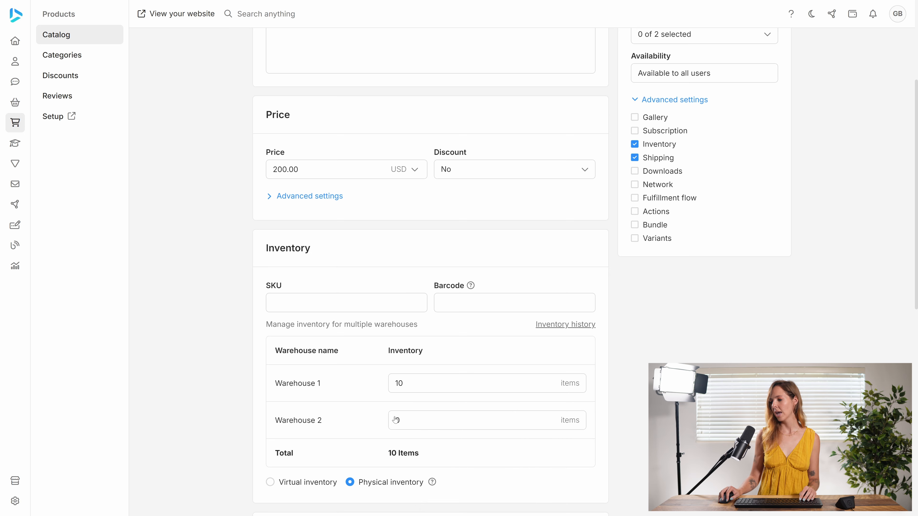
Add 100 items to Product 2's stock in Warehouse 2 and save the product.
click(398, 422)
click(506, 336)
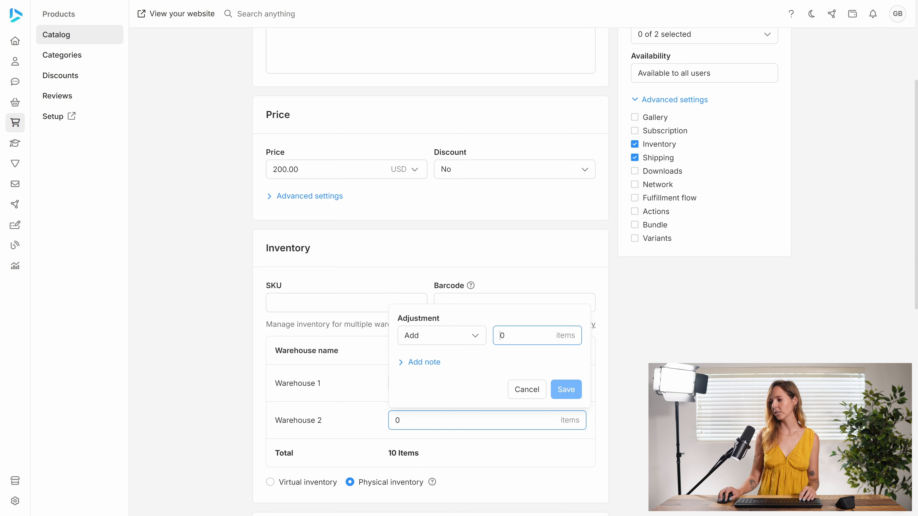
text(100)
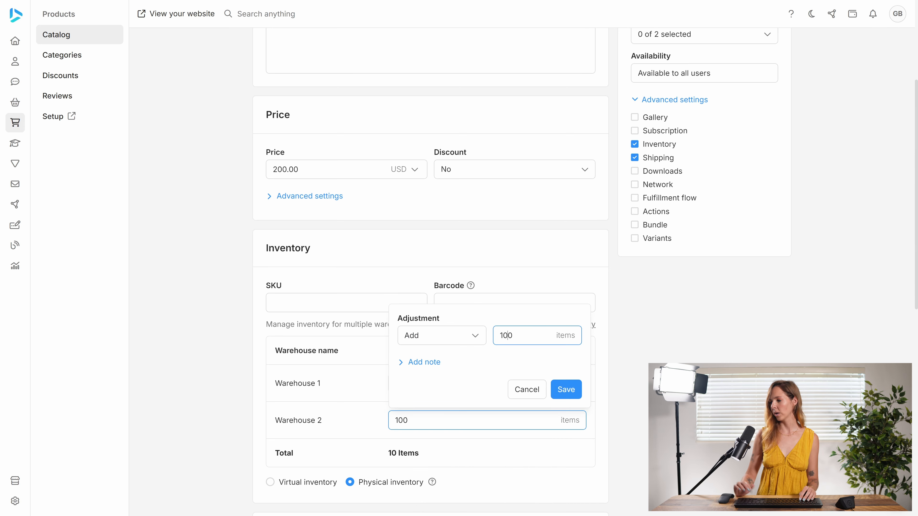
click(564, 389)
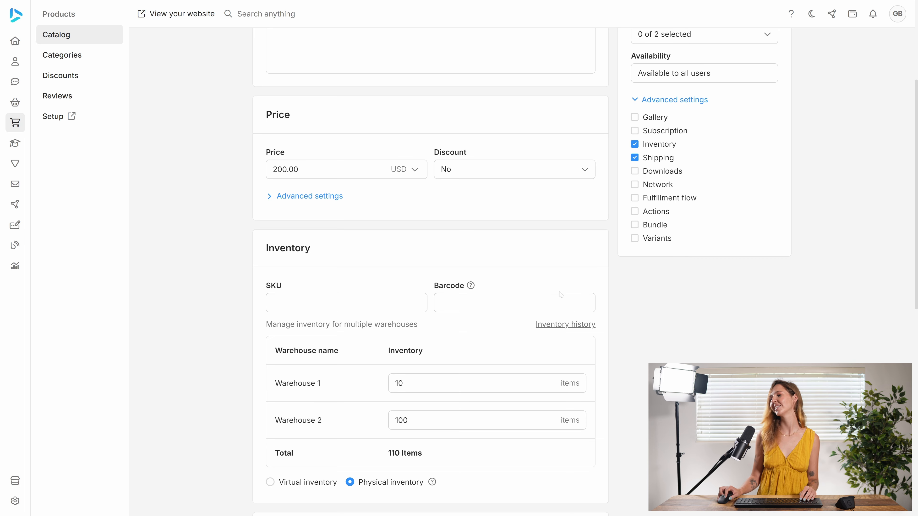
scroll(549, 300, up, 5)
click(776, 46)
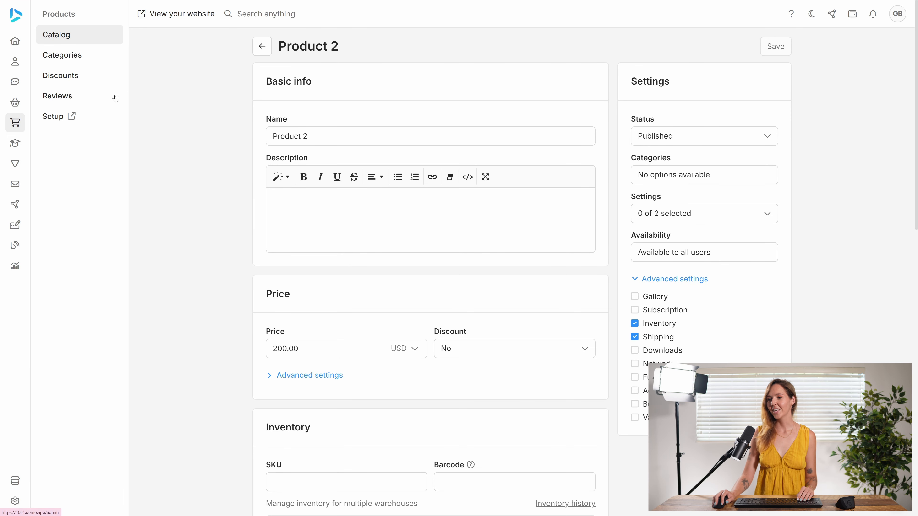
Create a new invoice in Orders for the existing demo contact.
click(34, 102)
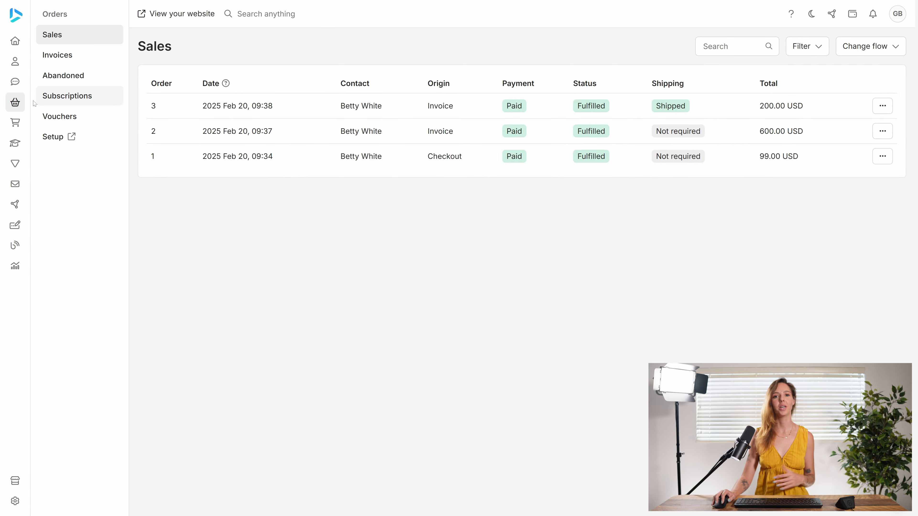
click(54, 55)
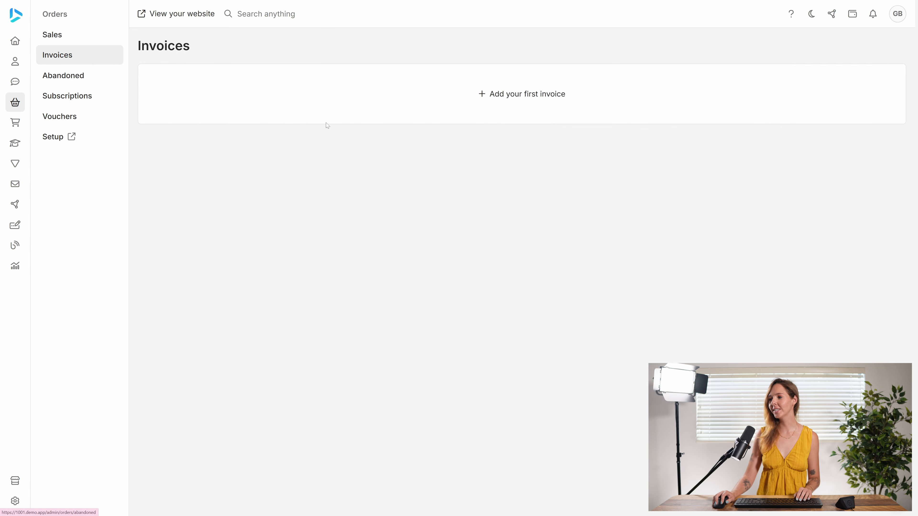
click(432, 102)
click(439, 264)
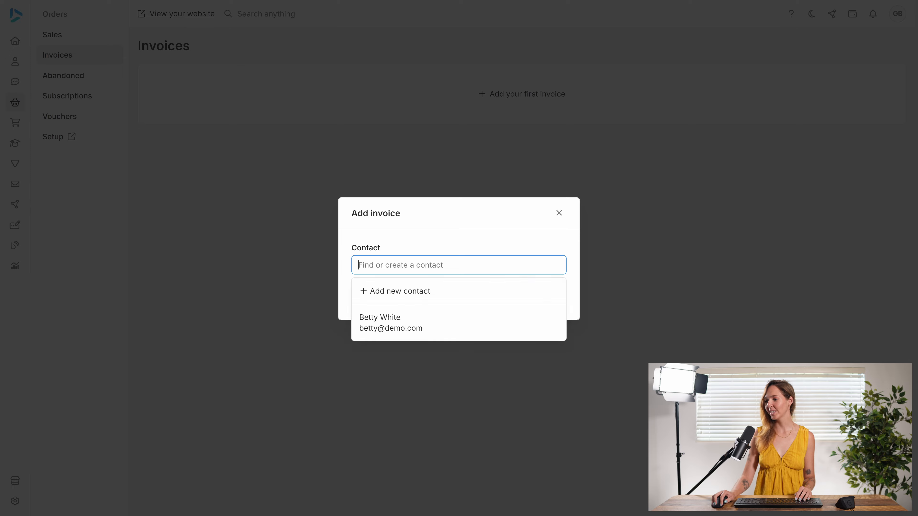
click(400, 327)
click(549, 300)
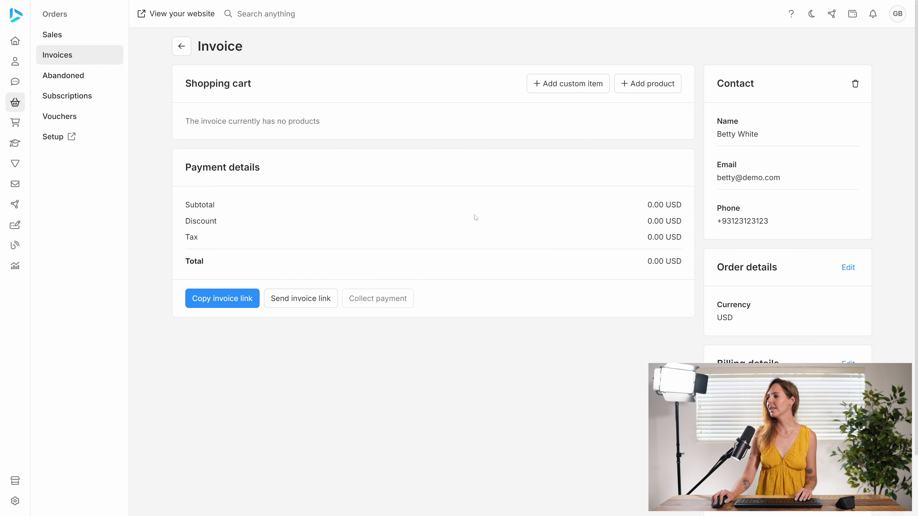
Add Product 1 and Product 2 to the invoice's shopping cart.
click(657, 83)
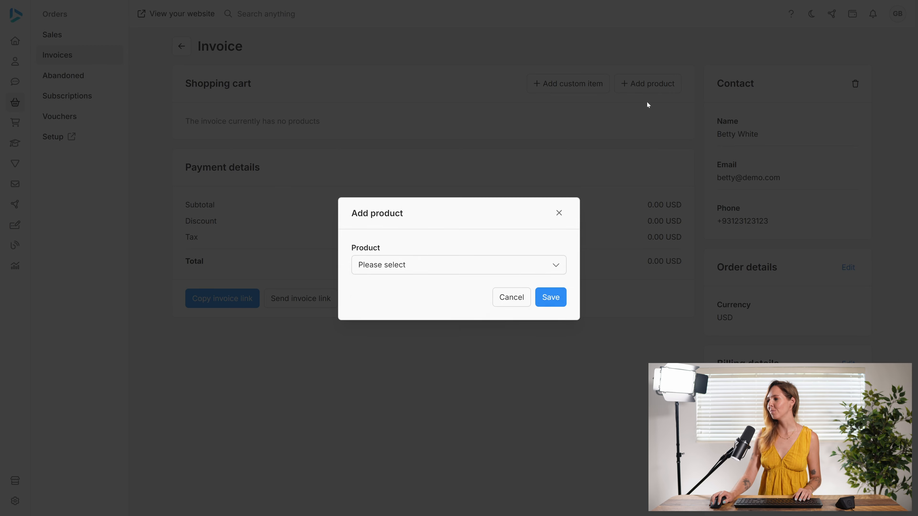
click(419, 266)
click(412, 361)
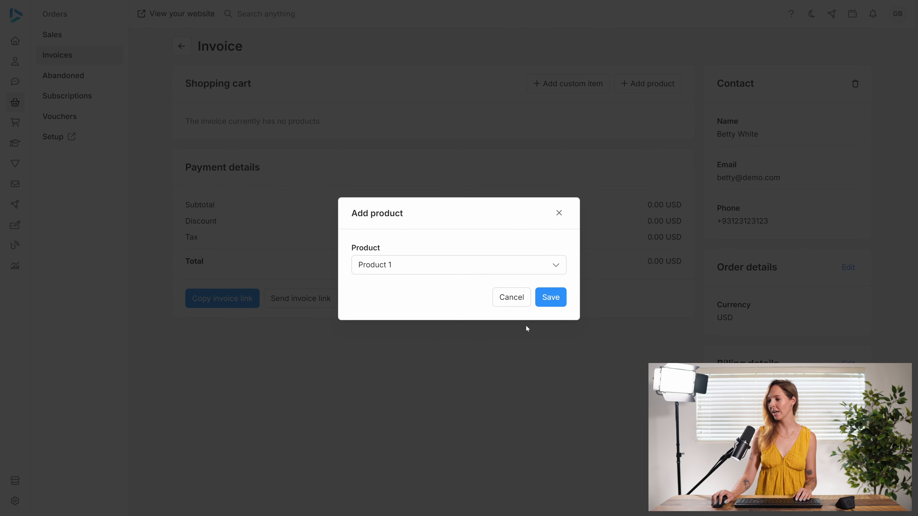
click(555, 291)
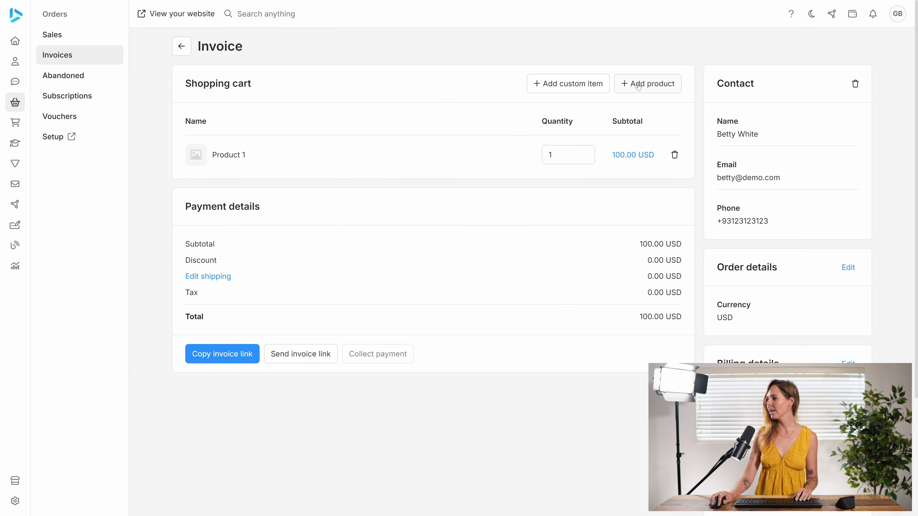
click(639, 87)
click(436, 263)
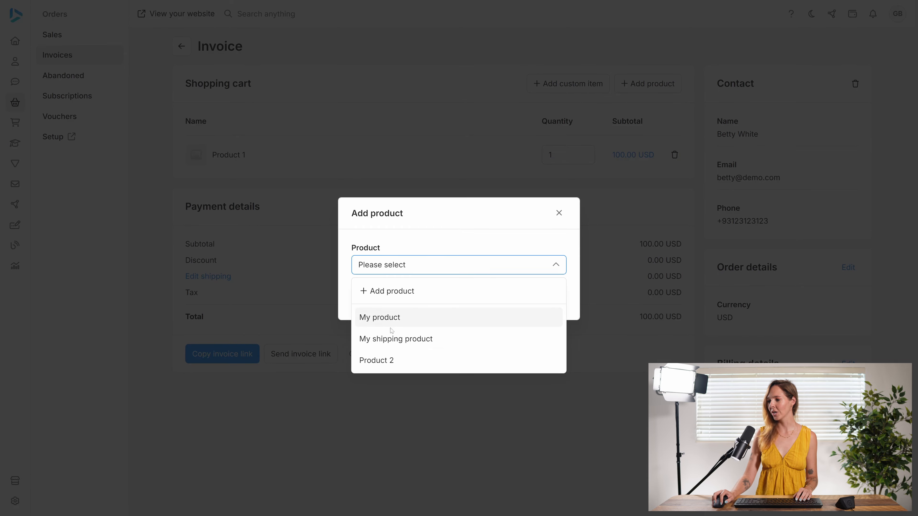
click(378, 361)
click(548, 300)
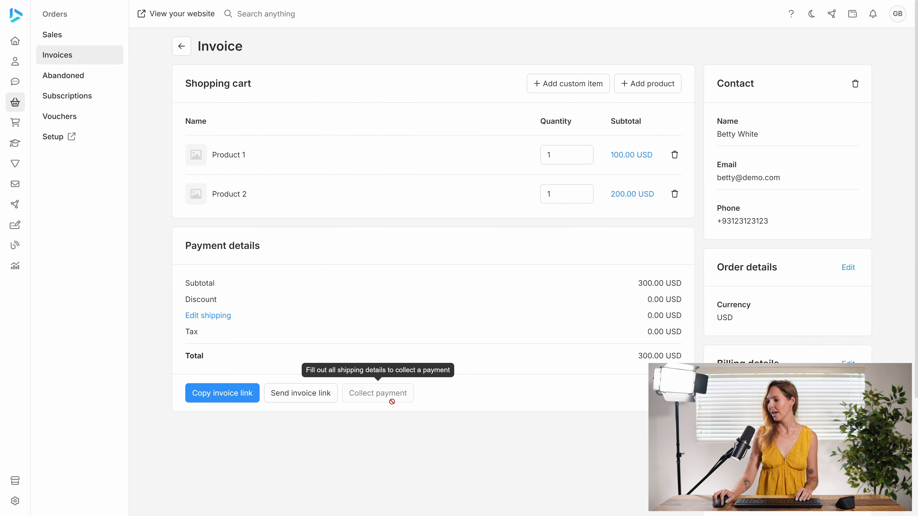
Add shipping details to the invoice using the contact's saved address.
scroll(615, 409, down, 4)
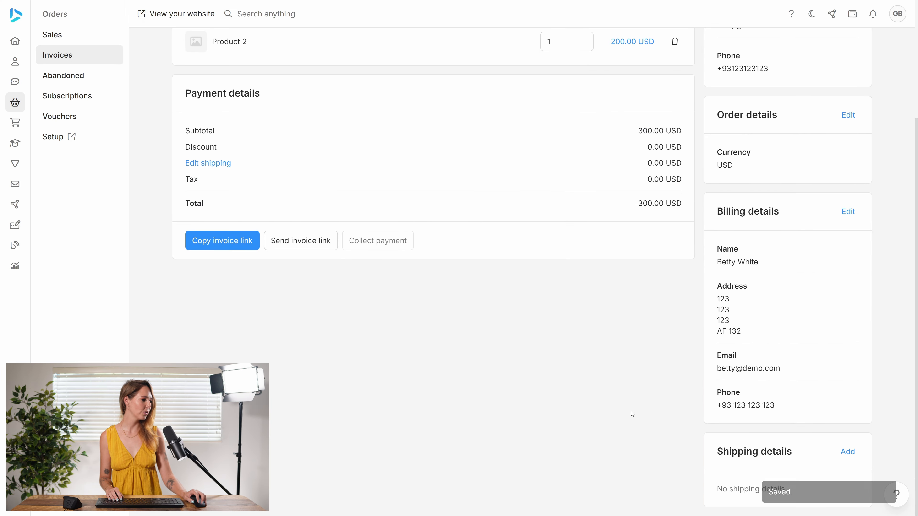
click(847, 452)
click(560, 123)
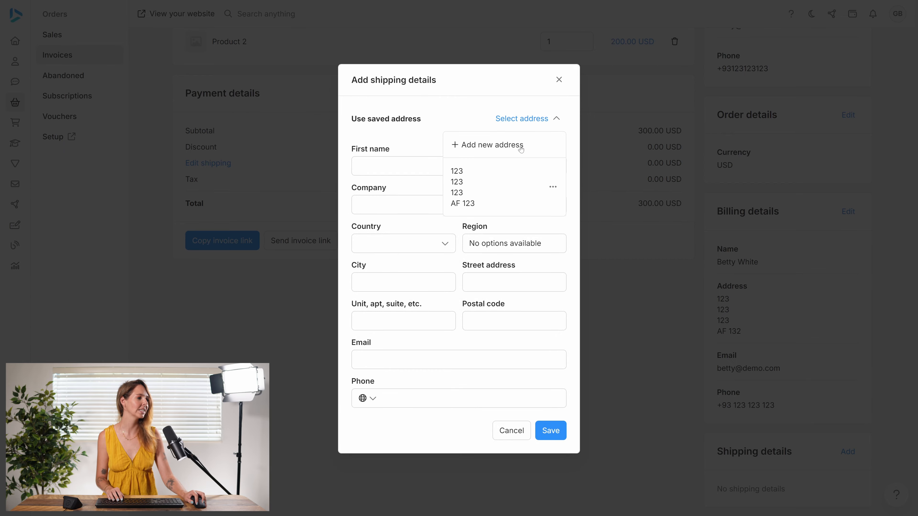
click(466, 180)
click(550, 430)
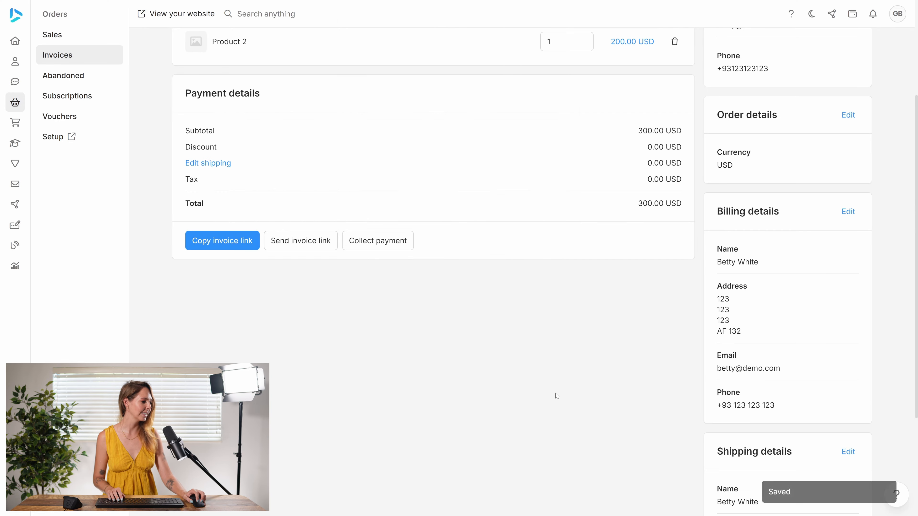
Collect a 300.00 USD cash payment for the invoice.
scroll(553, 296, up, 4)
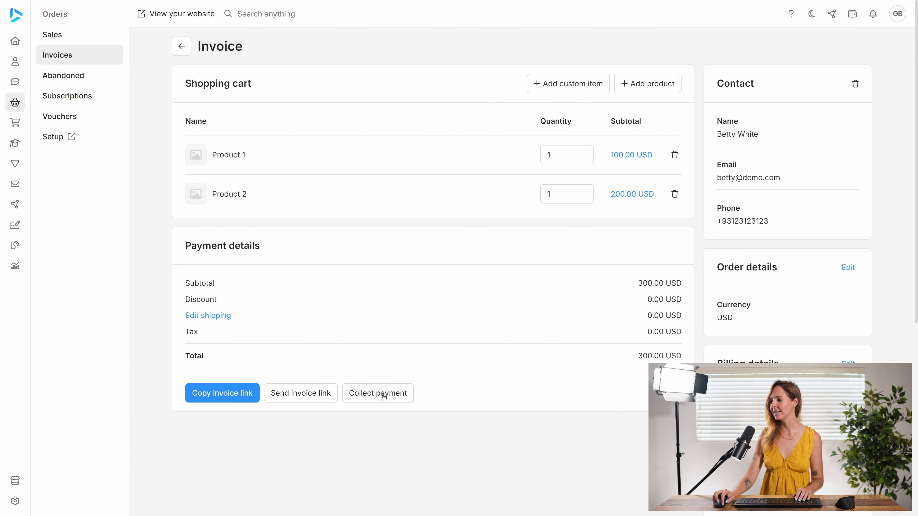
click(375, 397)
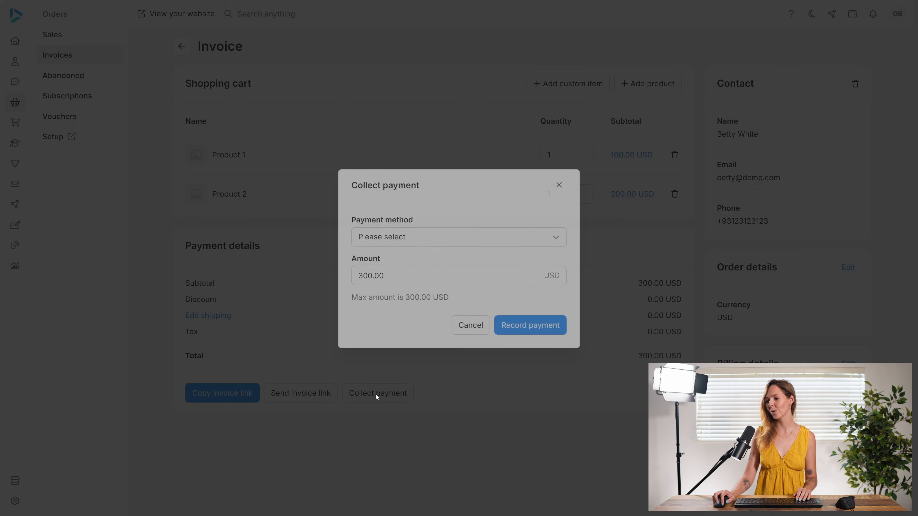
click(435, 238)
click(412, 260)
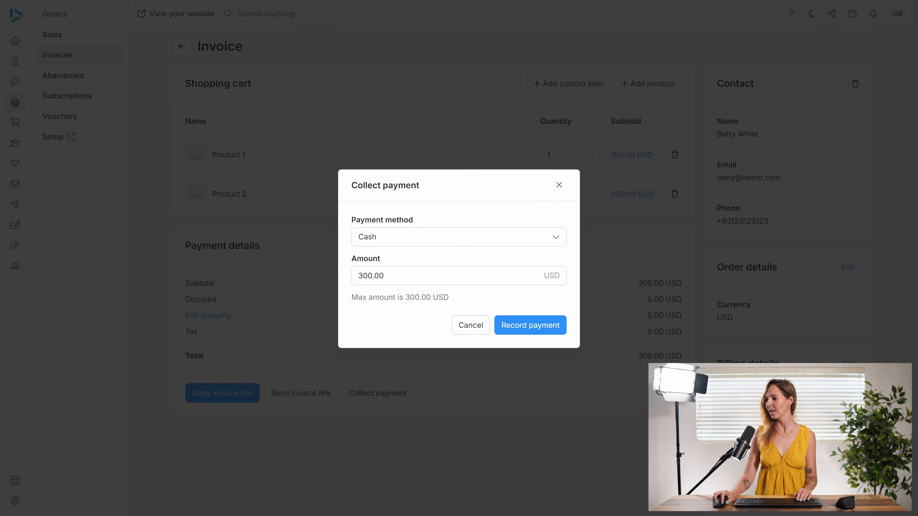
click(542, 326)
click(542, 291)
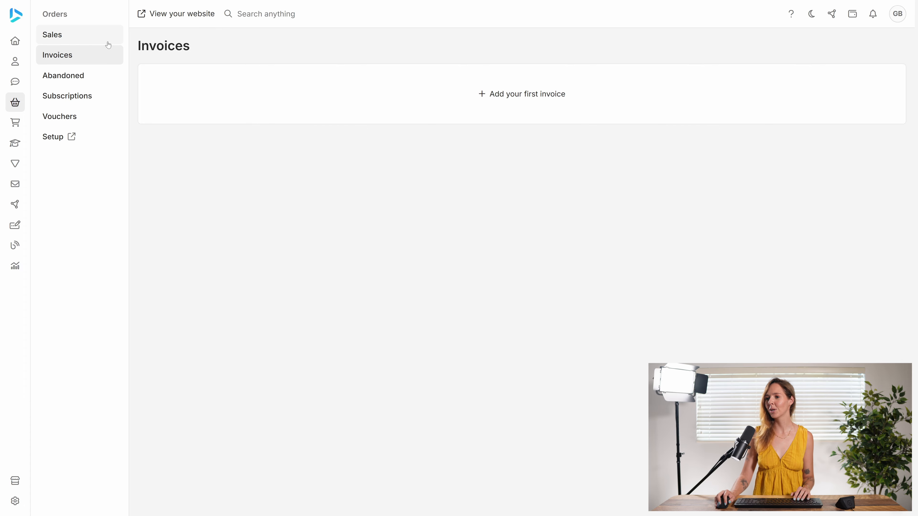
Open the new sales order and view Product 1's details to check its warehouse.
click(83, 31)
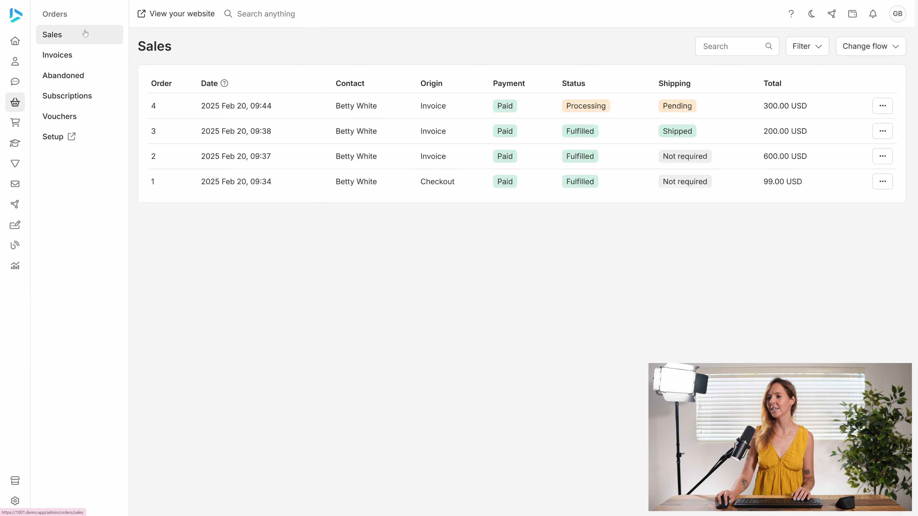
click(334, 109)
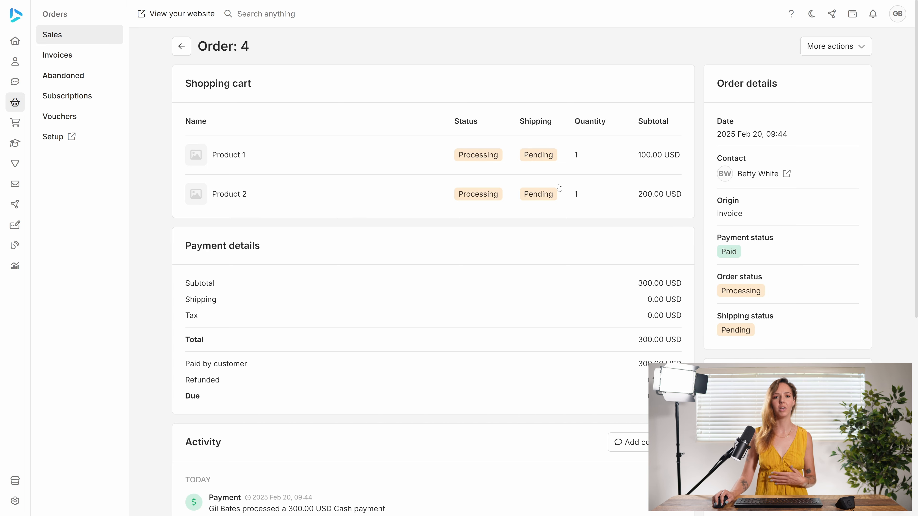
click(231, 158)
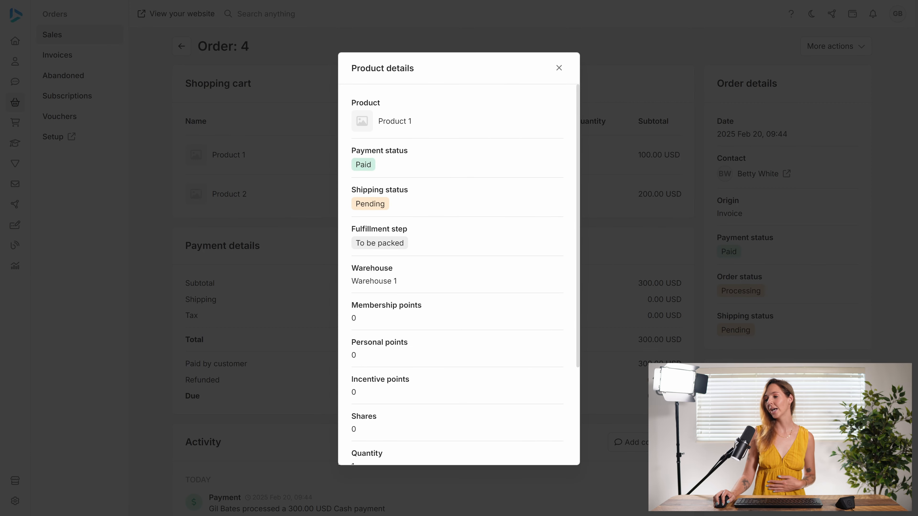
View Product 2's details in the sales order to check which warehouse it ships from.
click(307, 249)
click(237, 196)
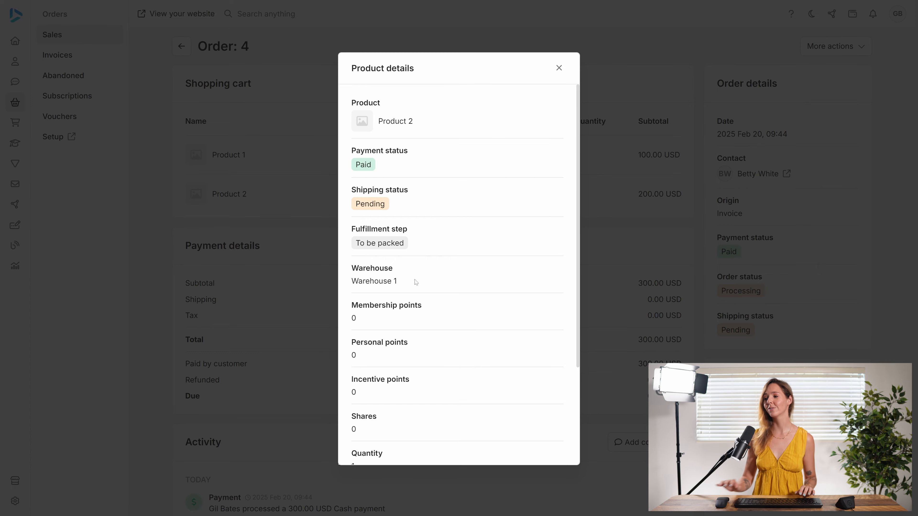
click(559, 68)
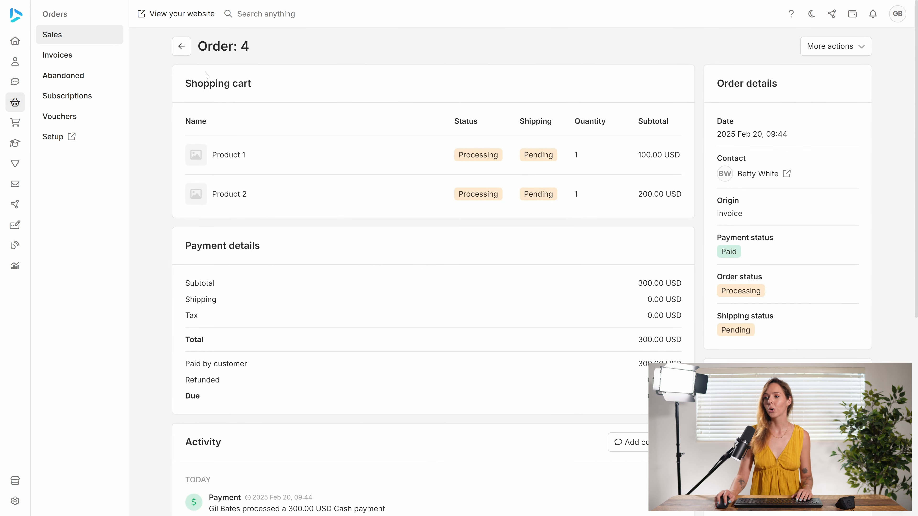
Create a new invoice for the existing contact Betty White.
click(71, 56)
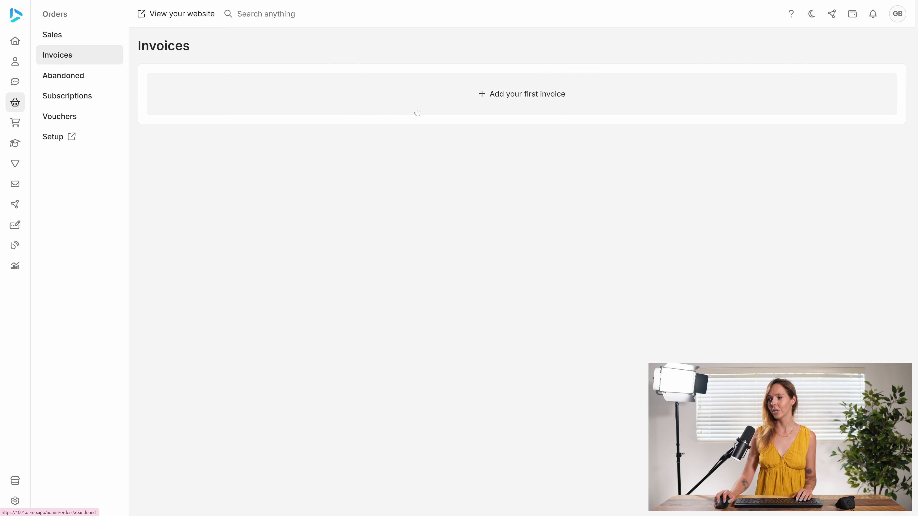
click(436, 104)
click(426, 268)
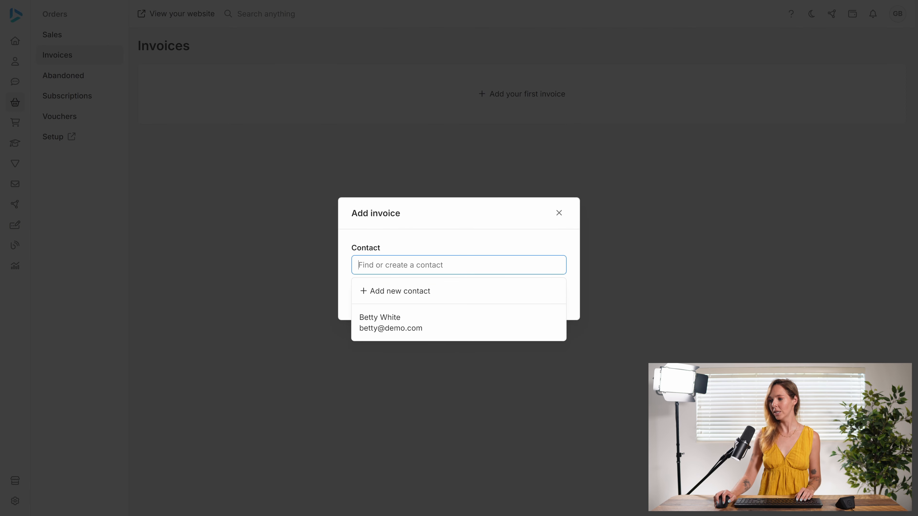
click(425, 325)
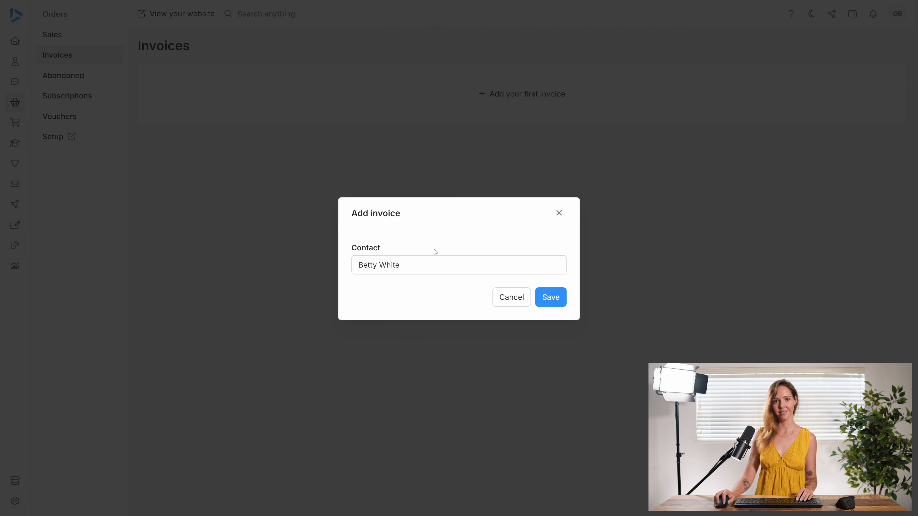
click(550, 297)
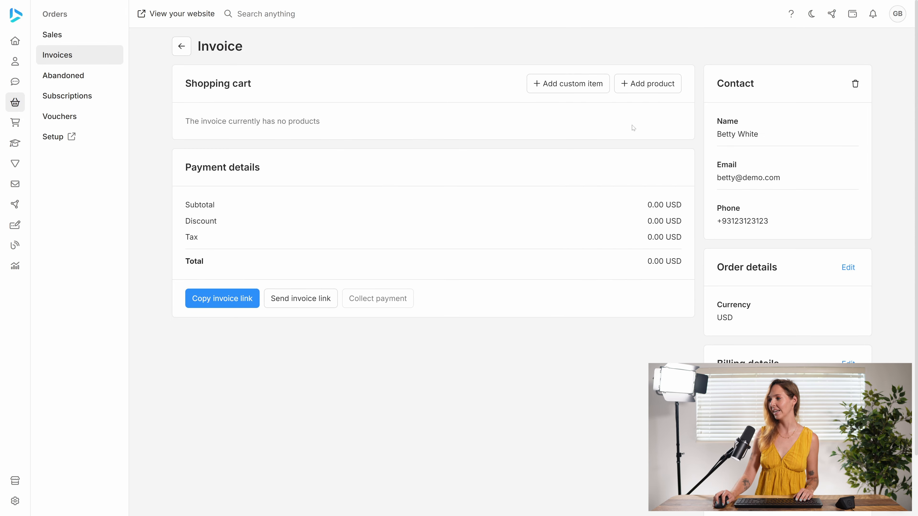
Add Product 1 and Product 2 to the invoice's shopping cart.
click(649, 84)
click(451, 268)
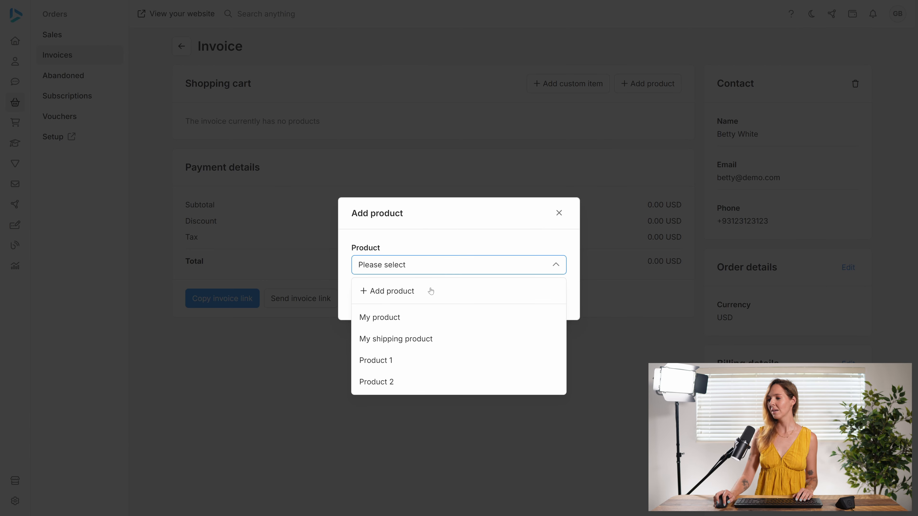
click(400, 362)
click(551, 297)
click(652, 87)
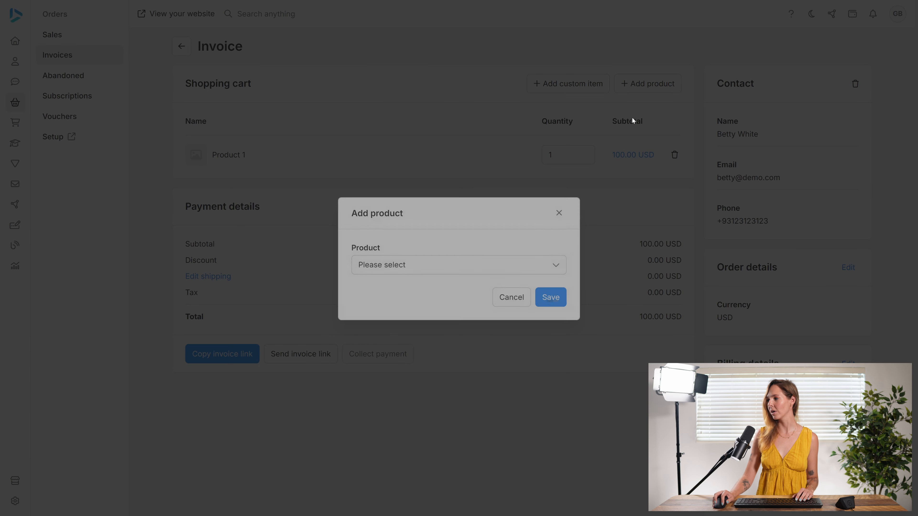
click(460, 272)
click(404, 359)
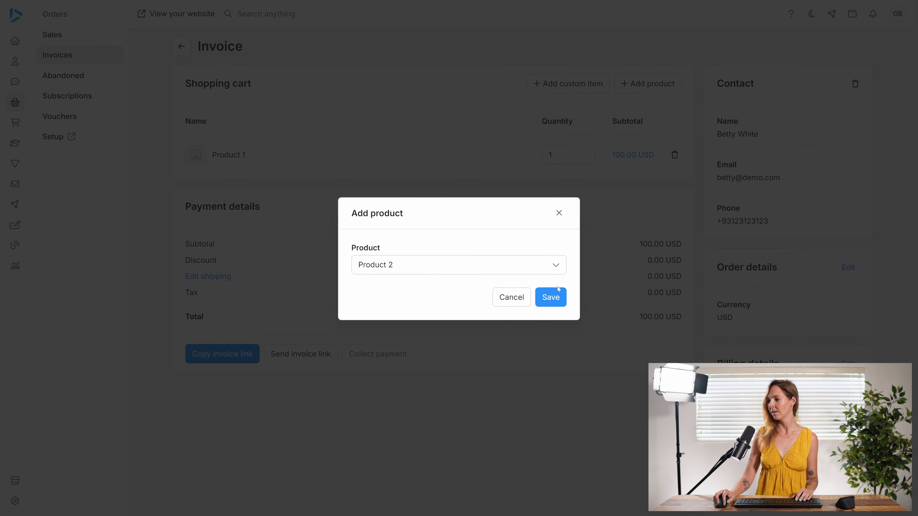
click(550, 298)
Set the quantity of both Product 1 and Product 2 to 20.
click(563, 155)
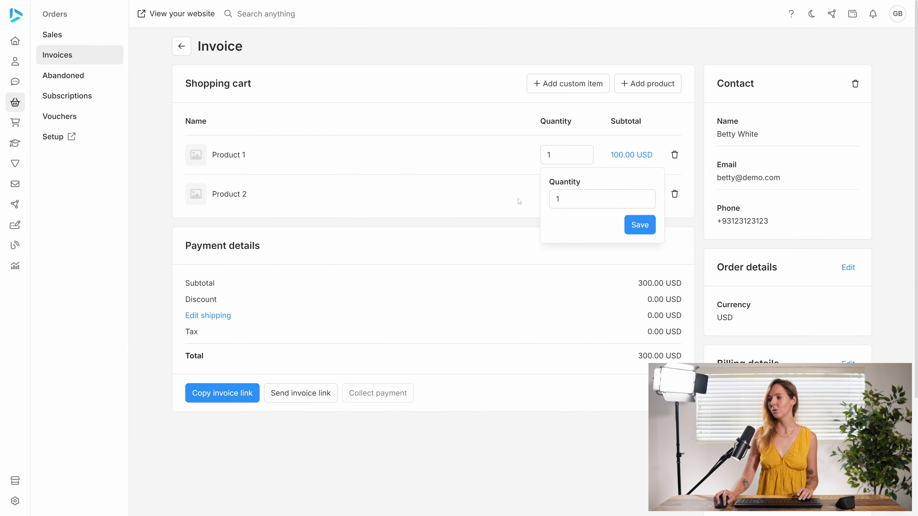
double_click(559, 199)
text(20)
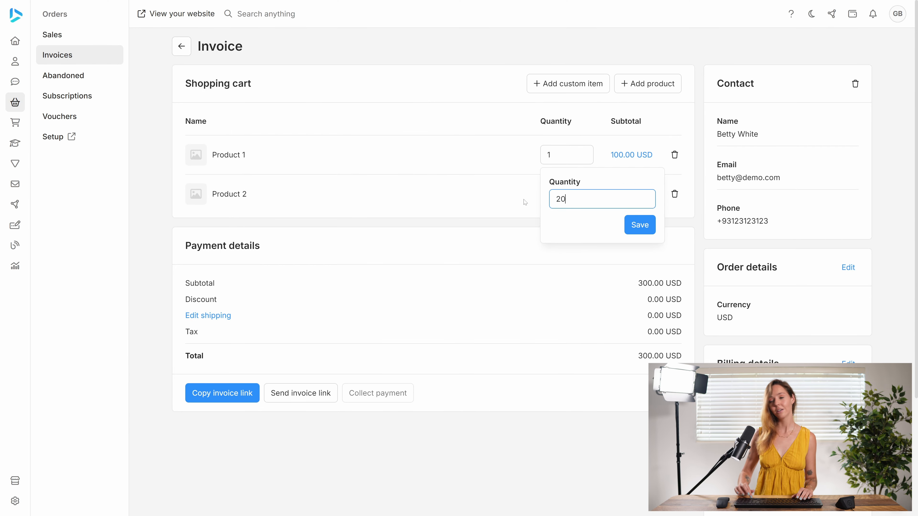
click(647, 225)
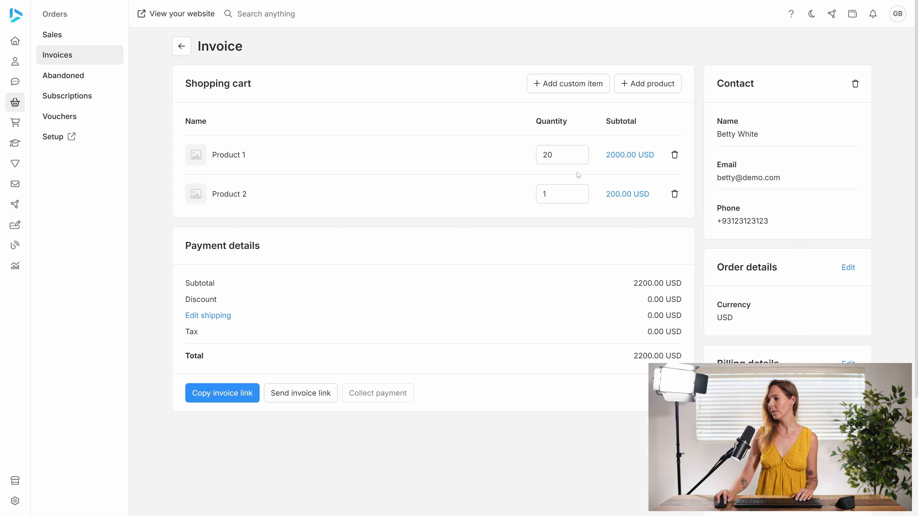
click(562, 194)
double_click(554, 239)
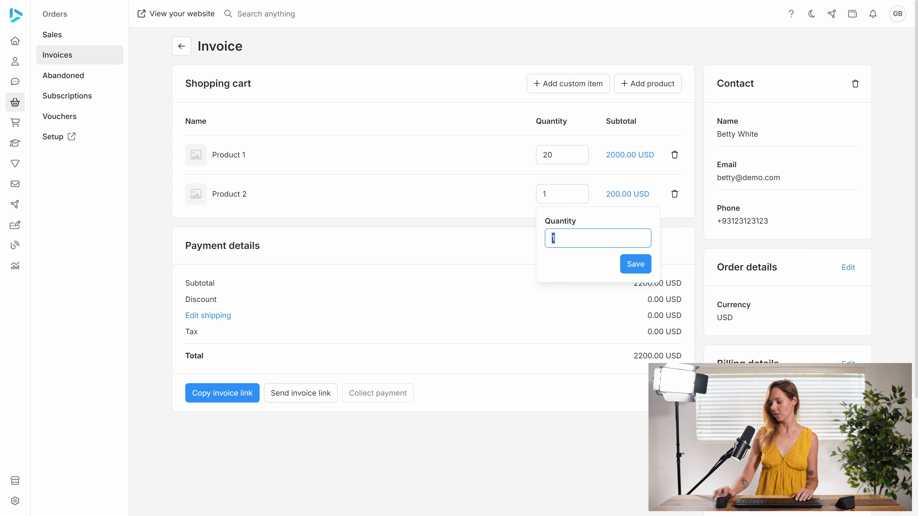
text(20)
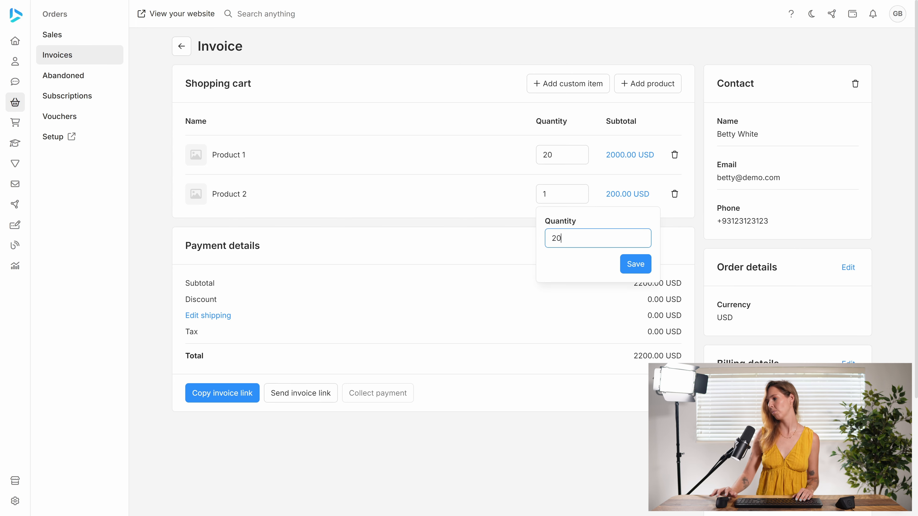
click(634, 265)
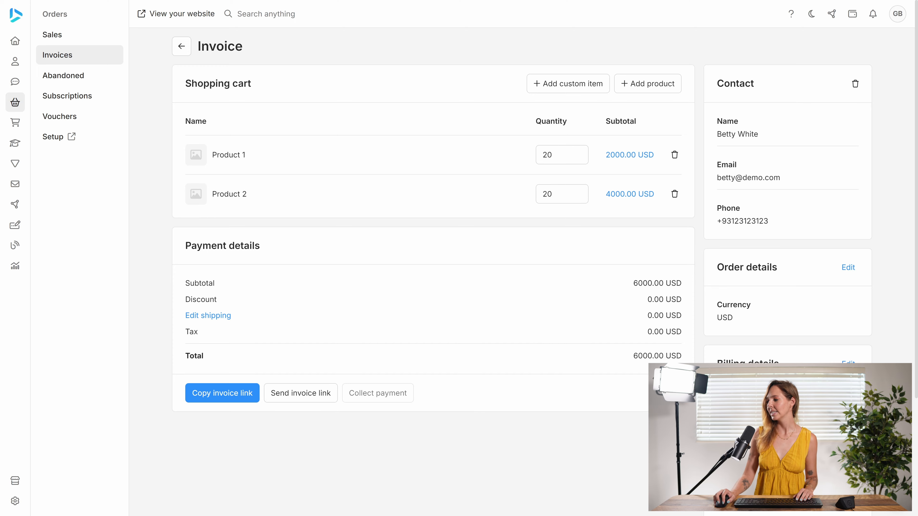
Add shipping details to the invoice using the contact's saved address.
scroll(434, 253, down, 4)
click(207, 163)
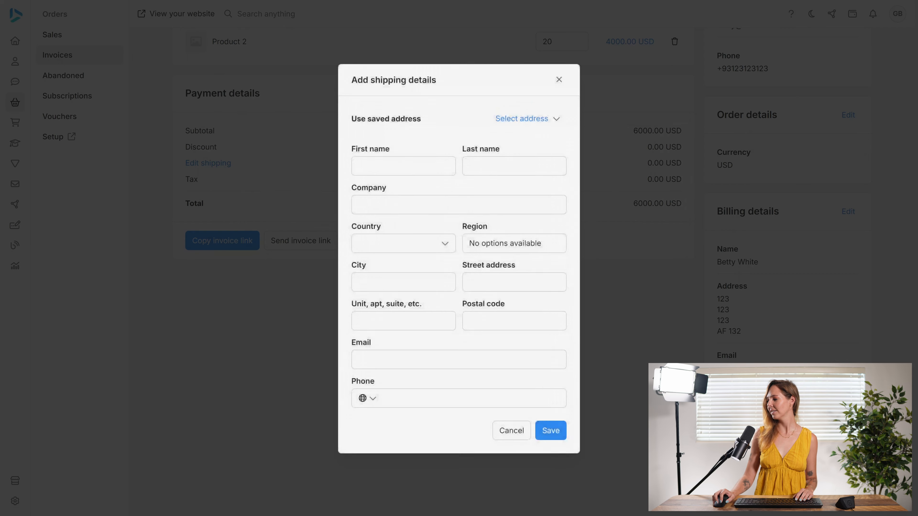
click(514, 114)
click(490, 183)
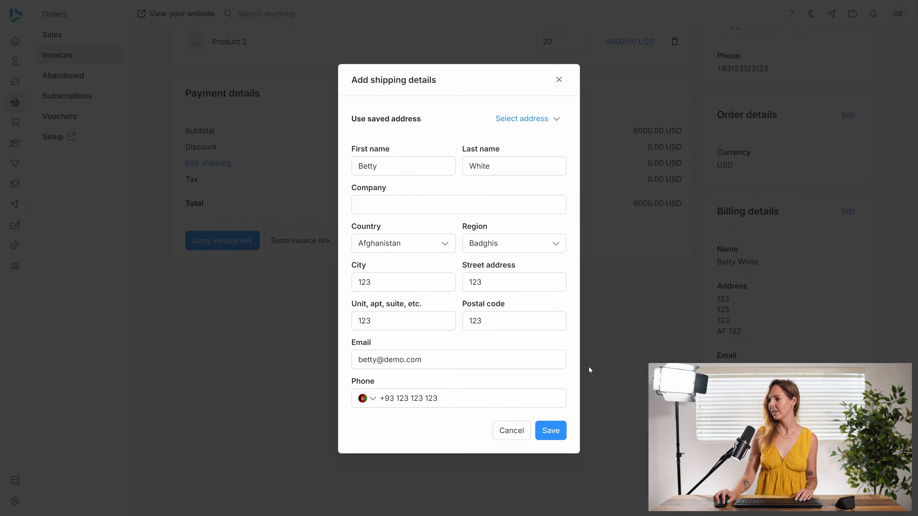
click(551, 430)
Collect a 6000.00 USD cash payment for the invoice.
click(379, 241)
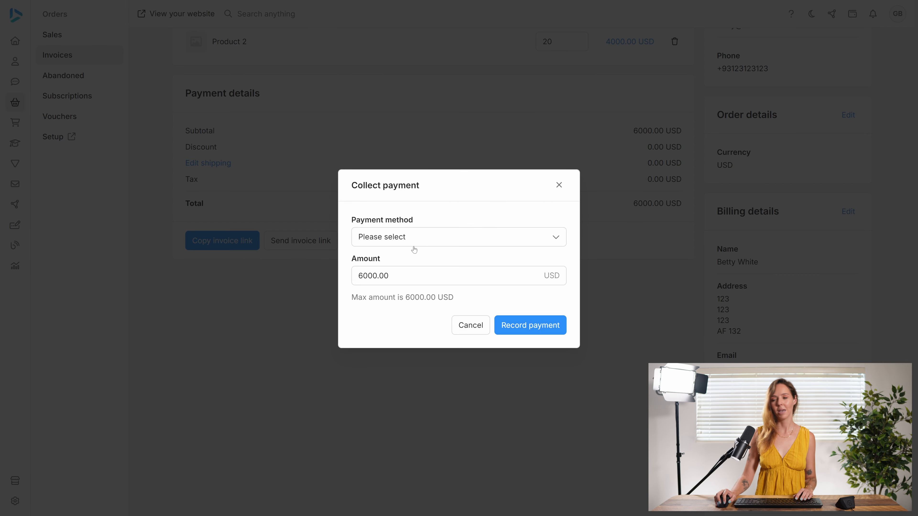
click(443, 239)
click(418, 278)
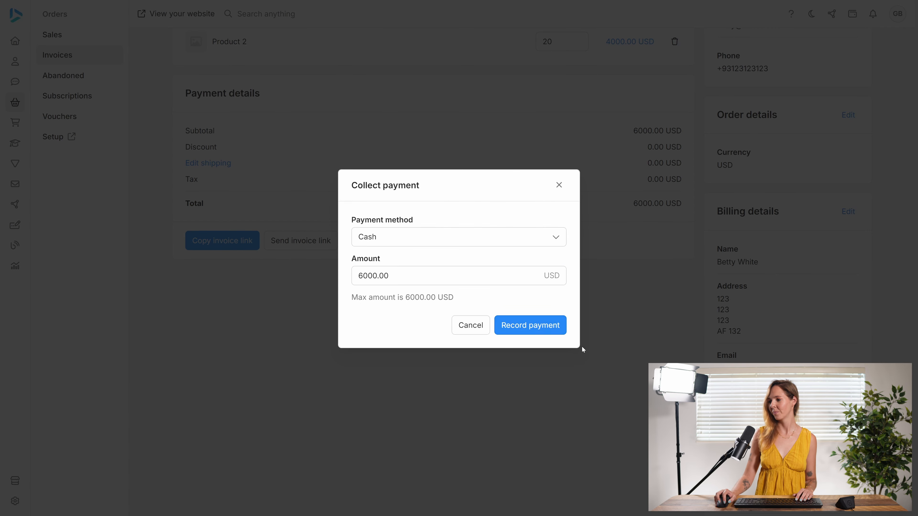
click(541, 326)
click(542, 296)
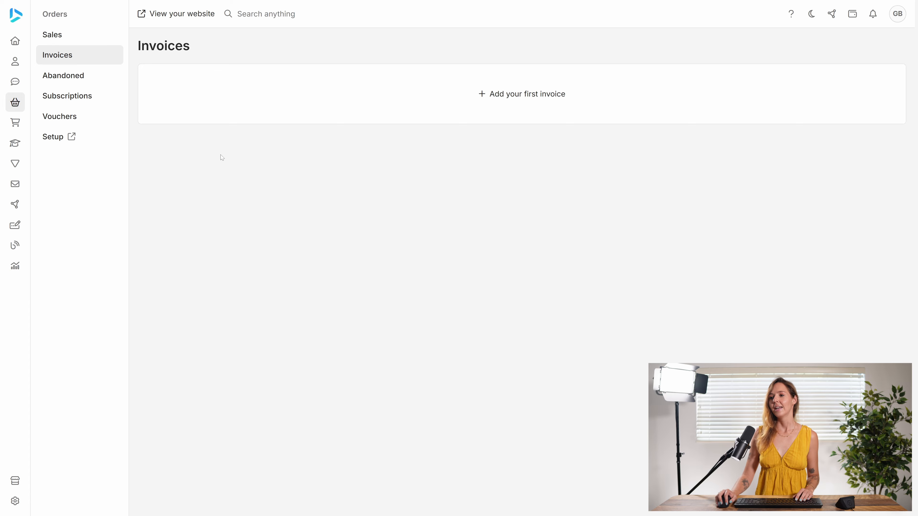
Open the new sales order and view the details of Product 1 and Product 2 to check their warehouses.
click(68, 37)
click(323, 106)
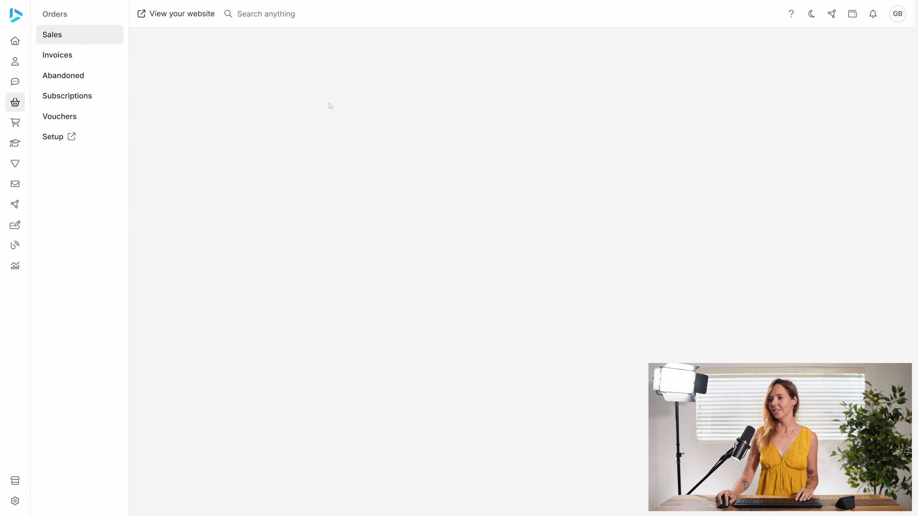
click(248, 158)
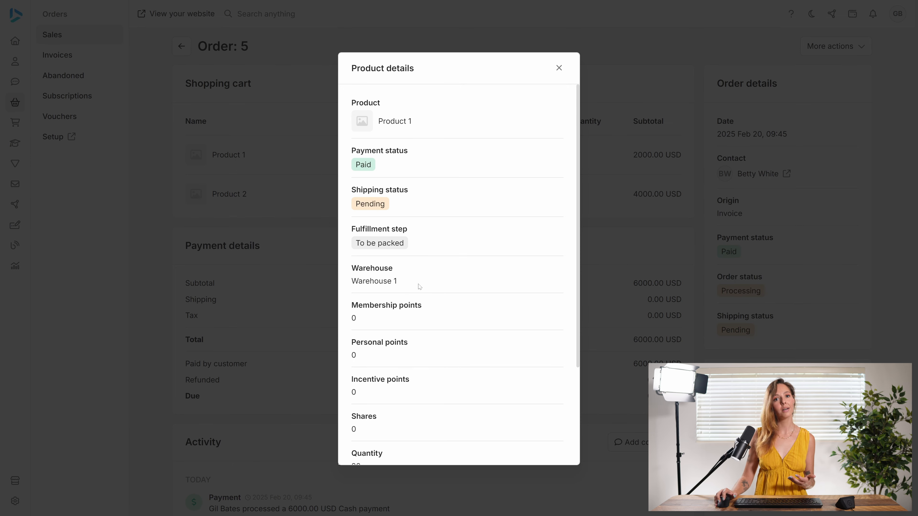
click(247, 208)
click(239, 187)
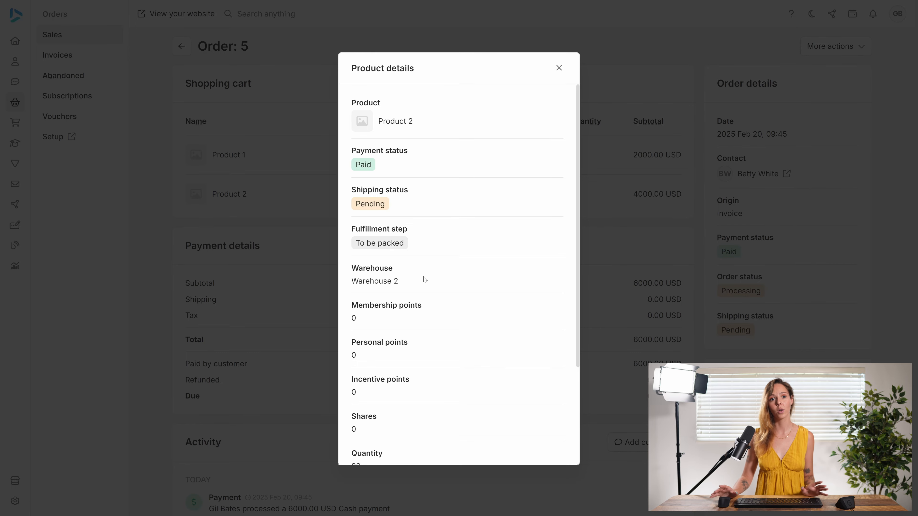
click(249, 222)
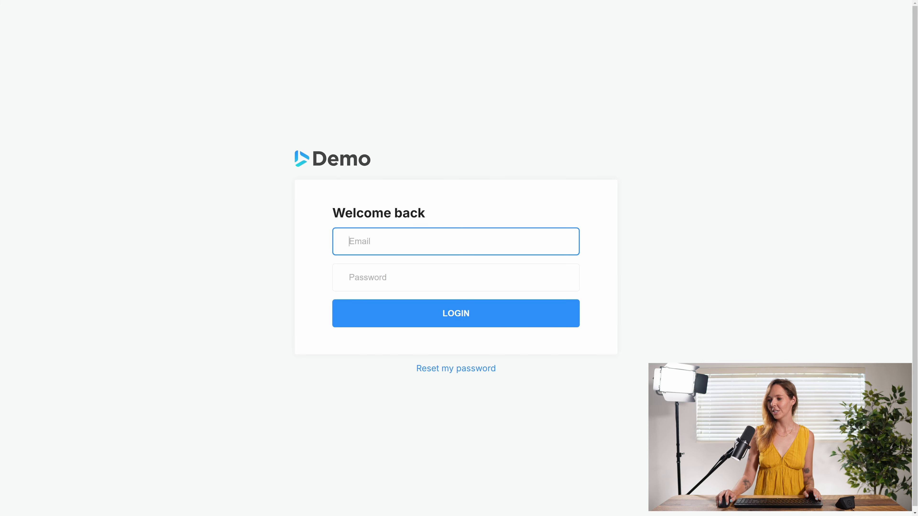
Log in as the staff member by entering their e-mail and the account password.
text(jeve)
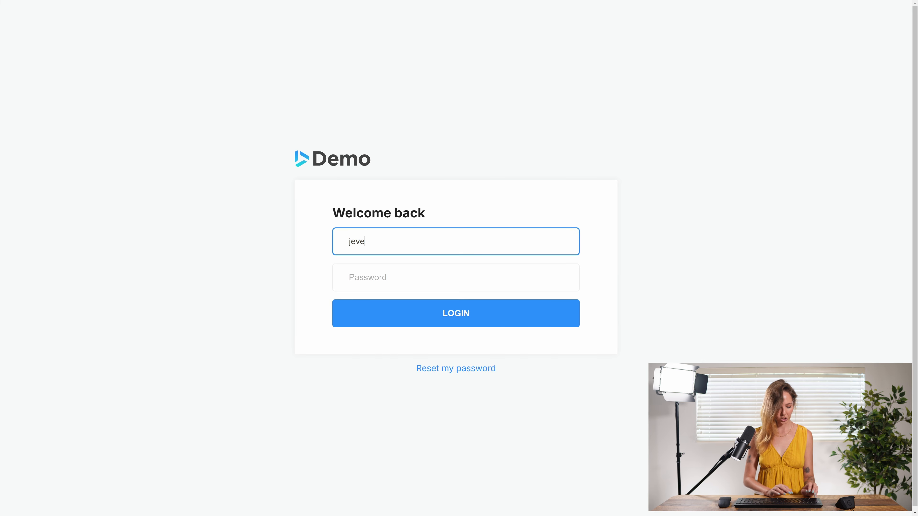
text(@demo.com)
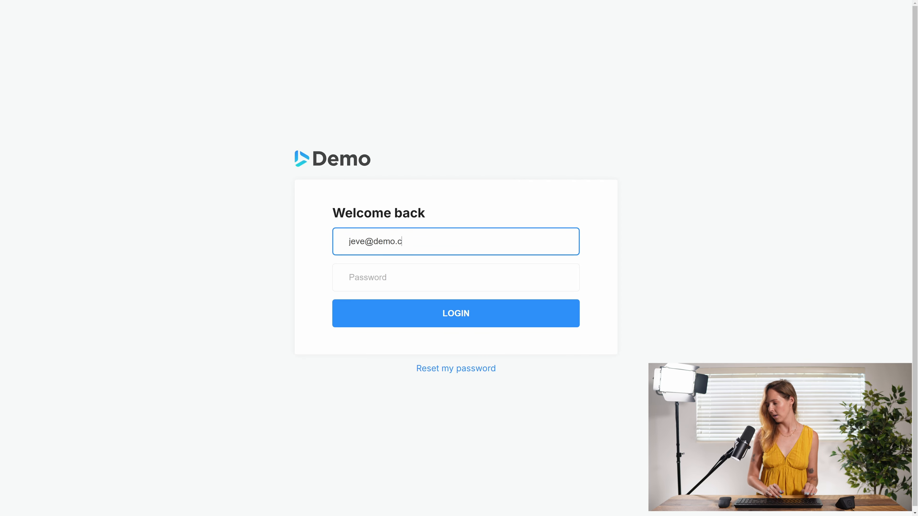
key(Tab)
text(123456)
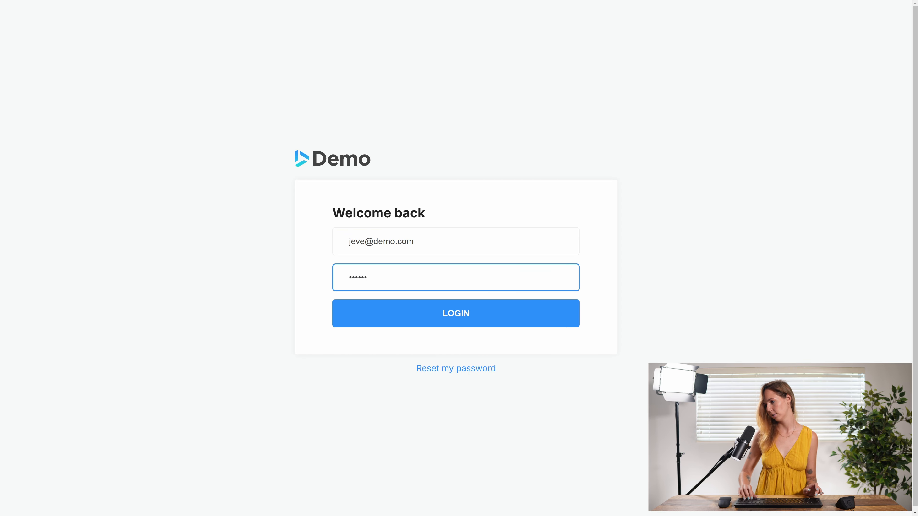
click(444, 320)
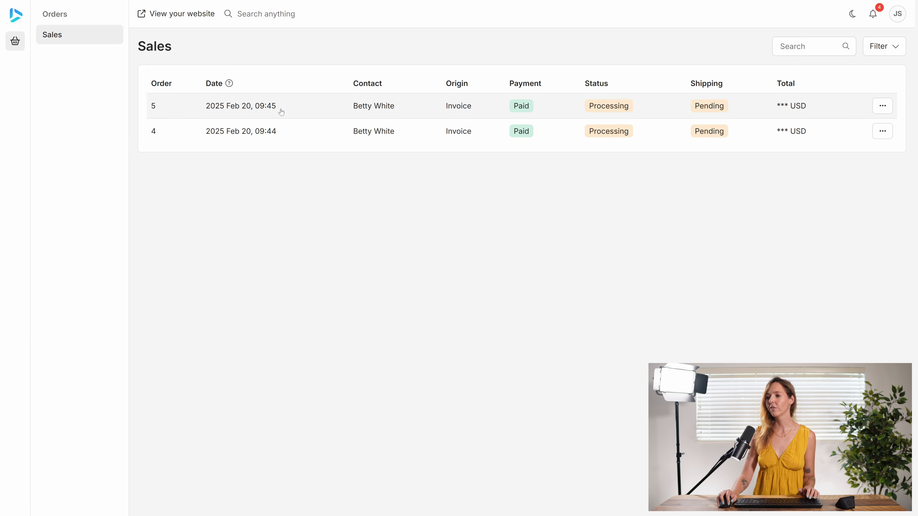
Open orders 4 and 5 from the sales list to compare what the staff member can see.
click(286, 132)
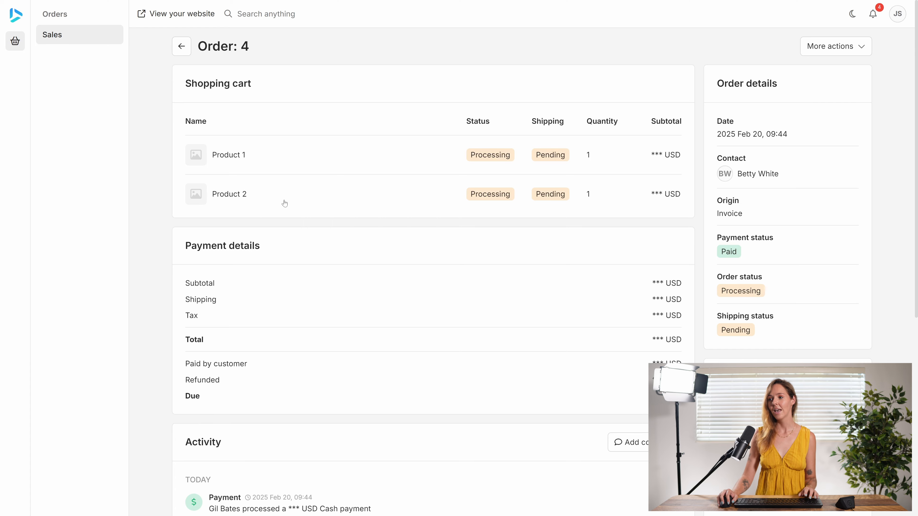
click(183, 48)
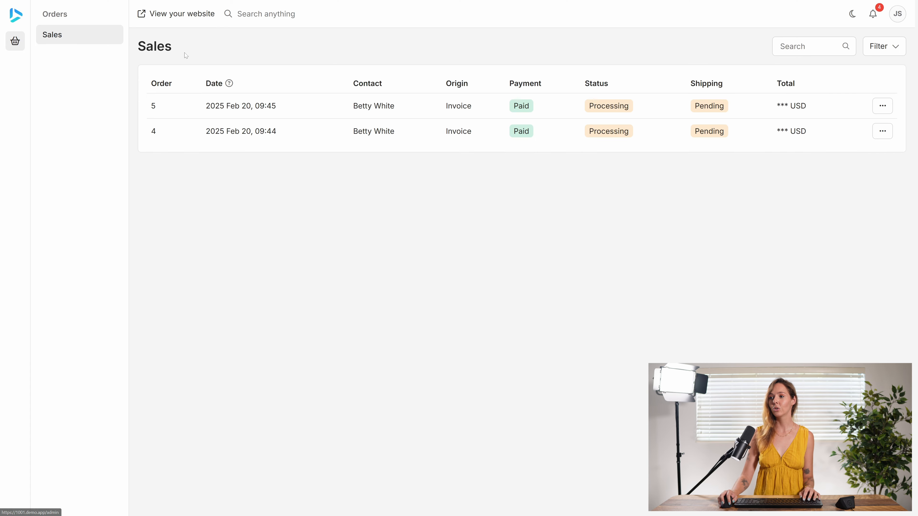
click(260, 110)
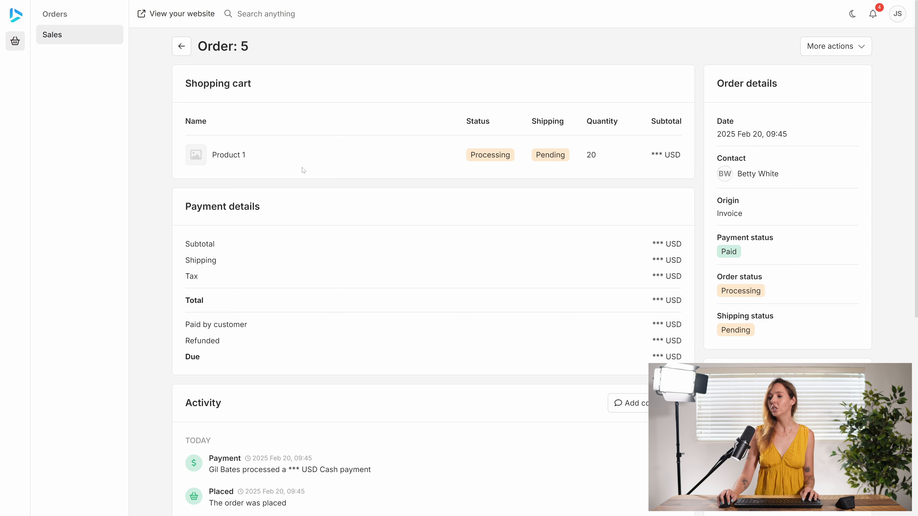
Fulfil order 5 from its additional actions.
click(851, 49)
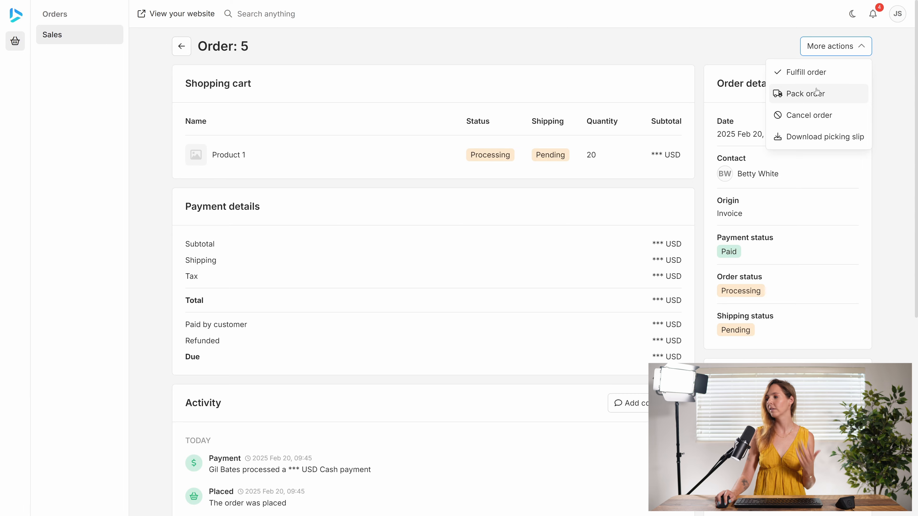
click(817, 78)
click(542, 288)
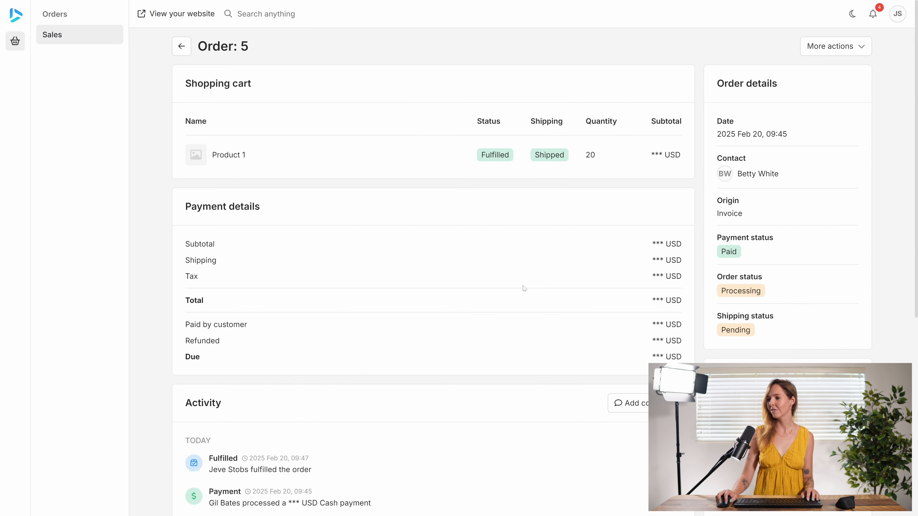
Return to the sales list and log out of the staff account.
click(183, 48)
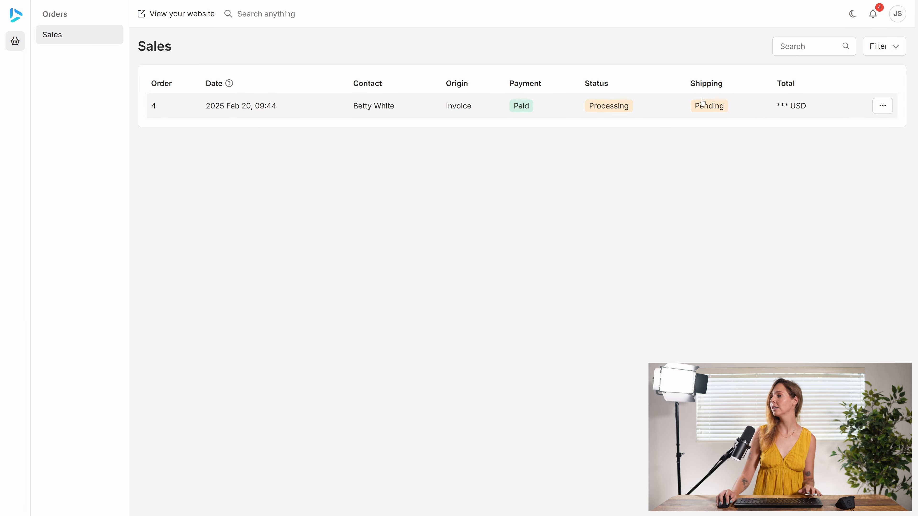
click(897, 14)
click(879, 88)
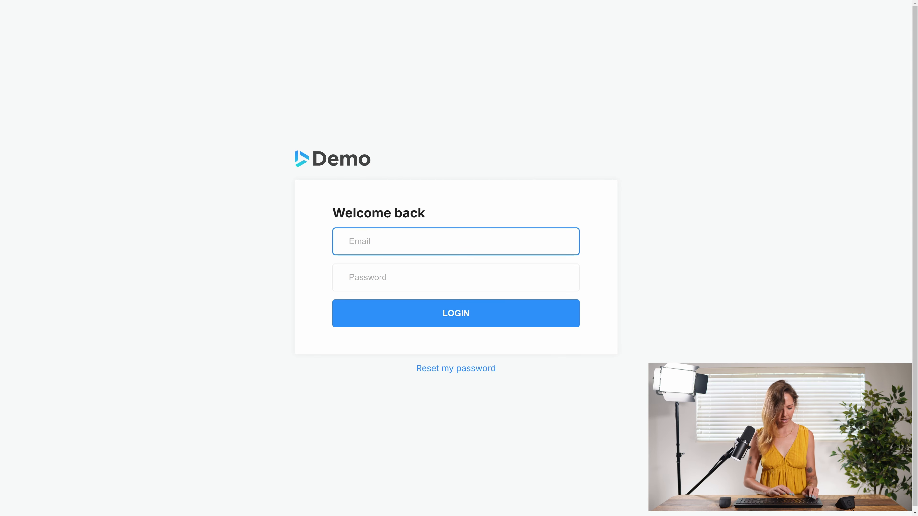
Log in as the second staff member by entering their e-mail and the account password, re-entering the password once.
text(zark@)
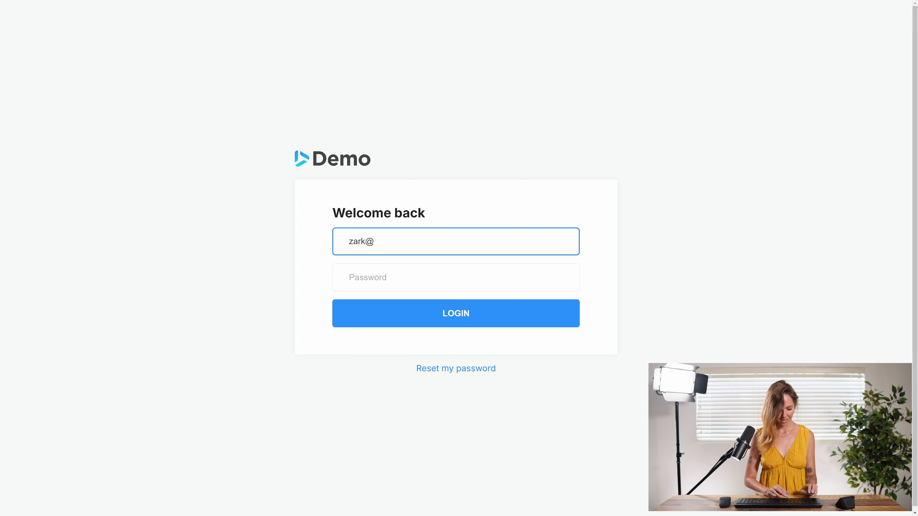
text(demo.com)
key(Tab)
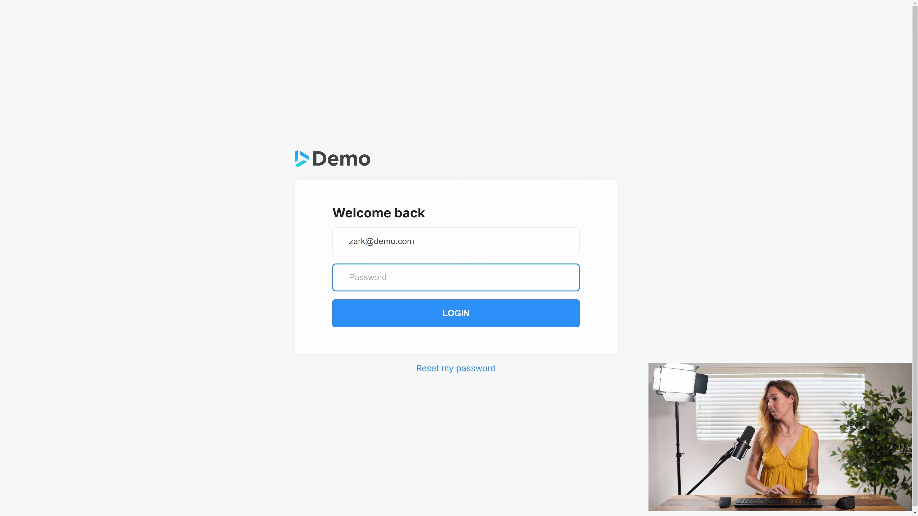
text(••••••)
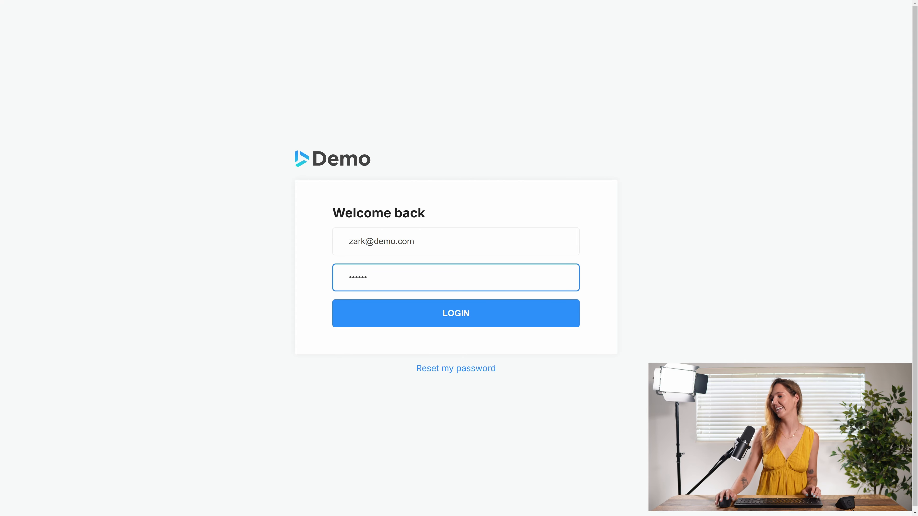
click(447, 322)
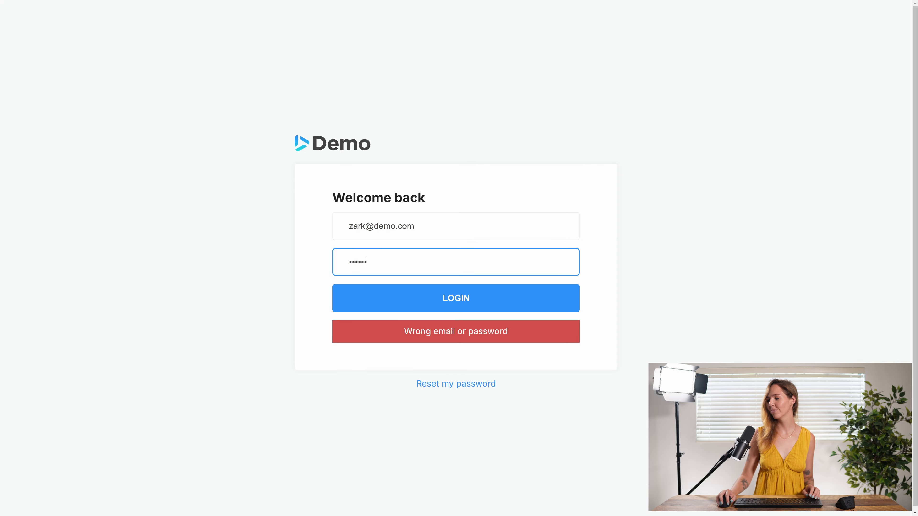
key(ctrl+a)
text(••••••)
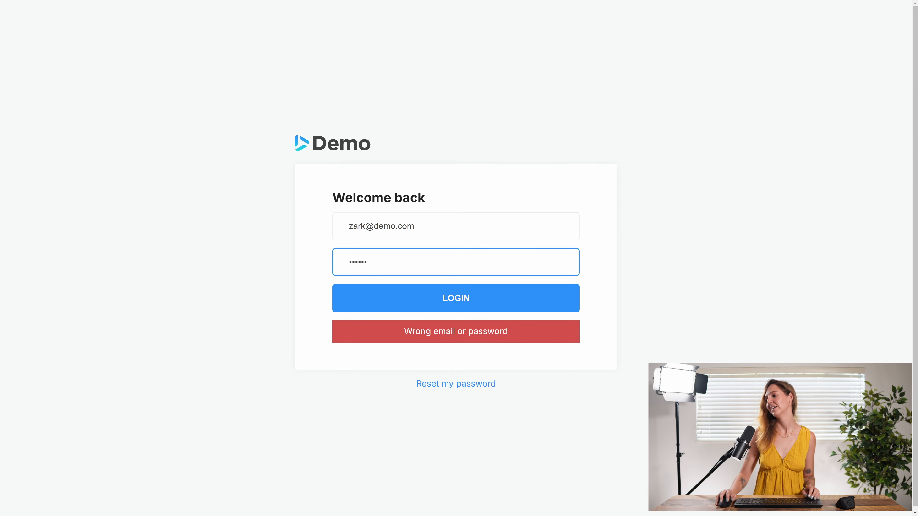
click(463, 299)
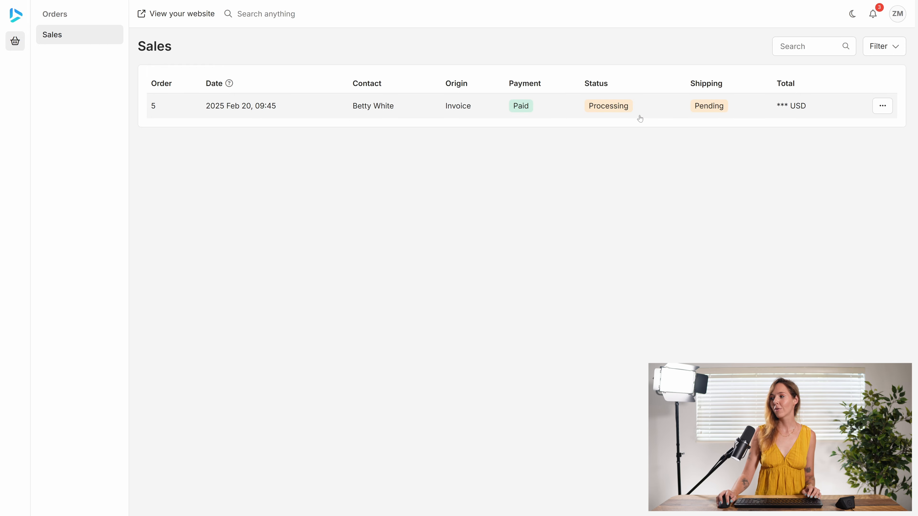
Open order 5 from the sales list and fulfil it from its additional actions, confirming the fulfilment.
click(353, 112)
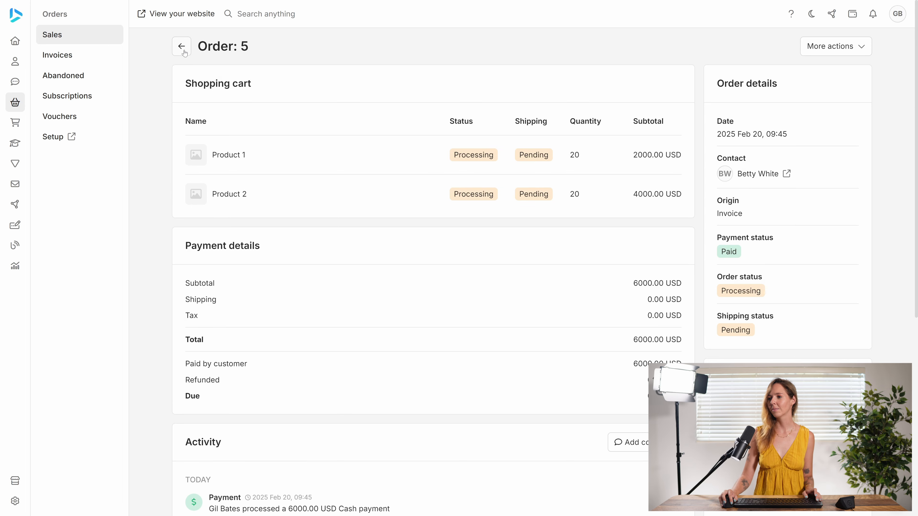
click(181, 46)
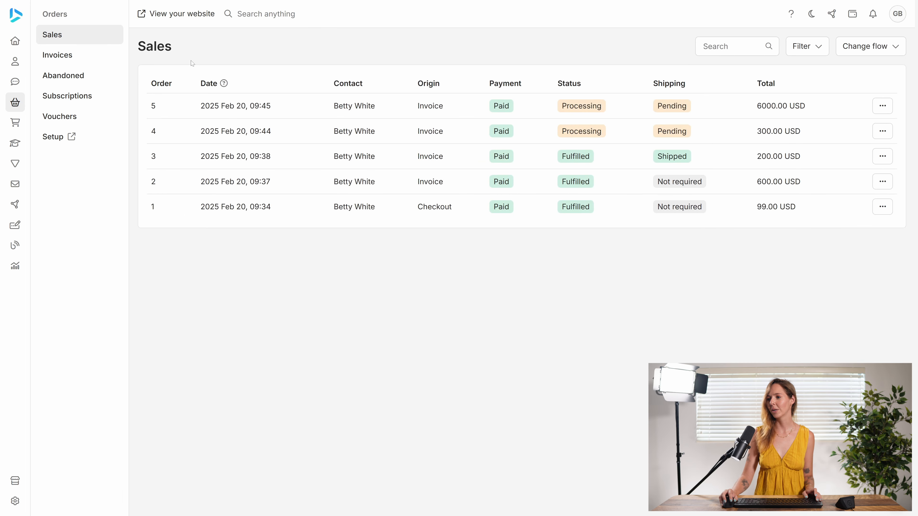
click(297, 110)
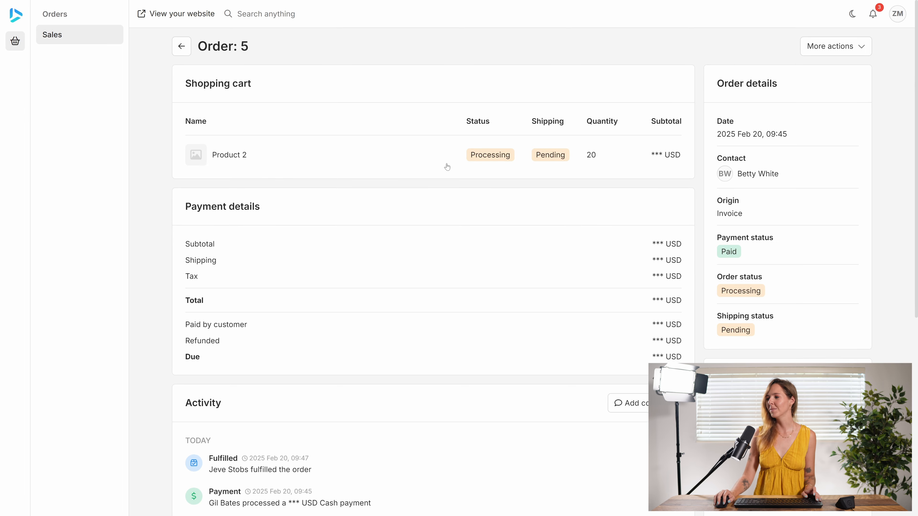
click(850, 47)
click(806, 70)
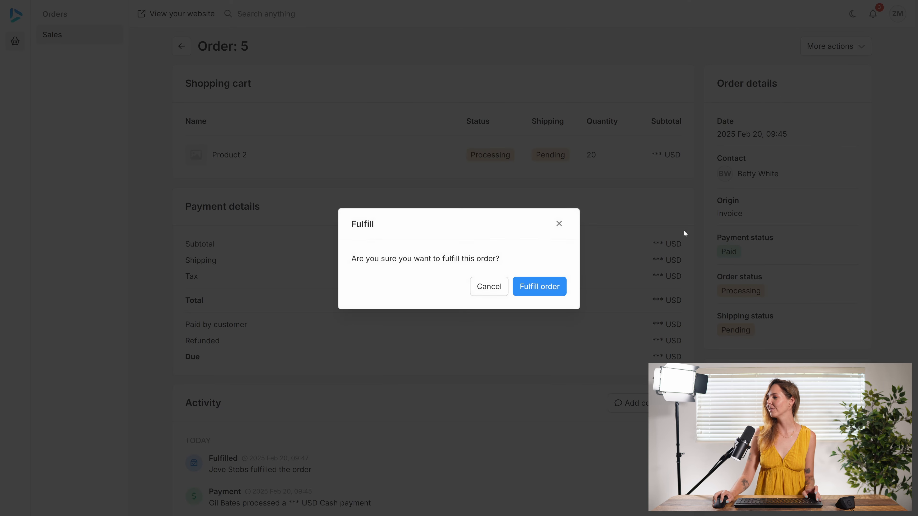
click(536, 295)
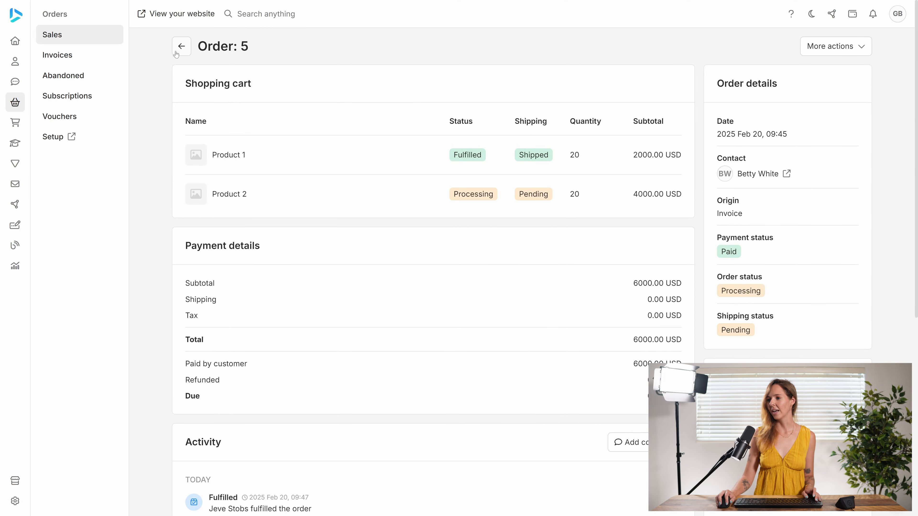
Return to the sales list, reopen order 5 to review its fulfilment activity, and go back.
click(181, 46)
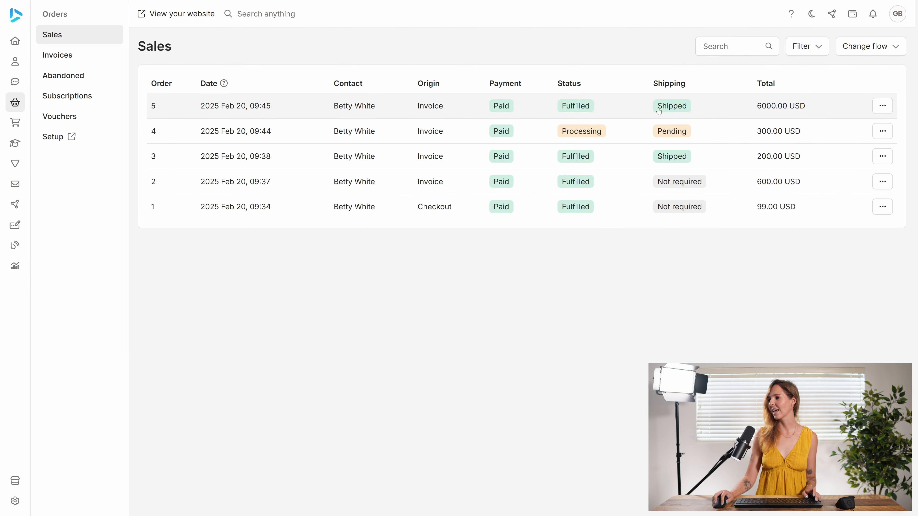
click(625, 107)
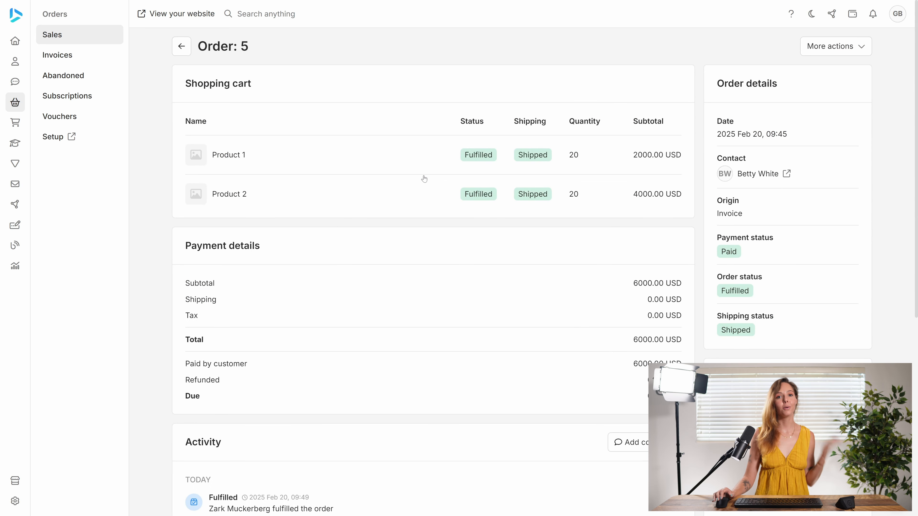
click(182, 46)
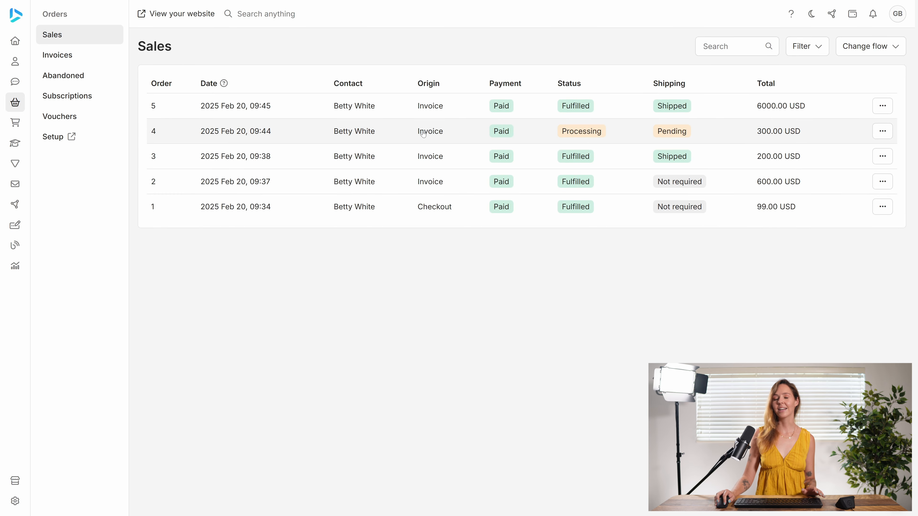